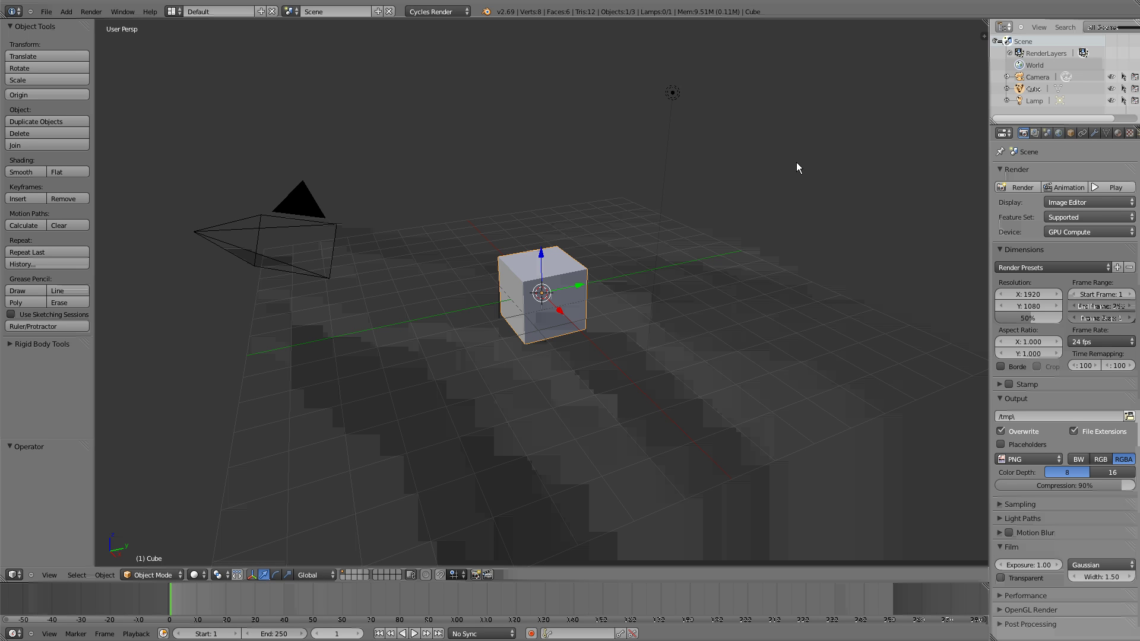
# Switch to GIMP to show the 400×400 two-layer checker.xcf image.
pyautogui.hotkey('alt', 'Tab')
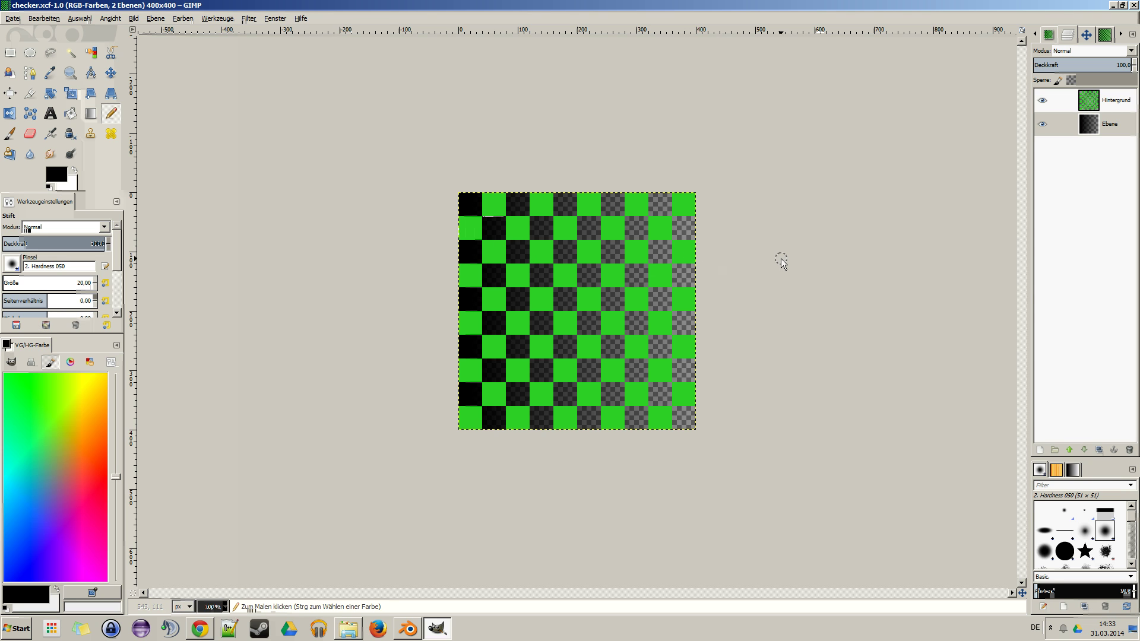
# Replace the default cube with a plane scaled up to span the scene floor.
pyautogui.click(410, 628)
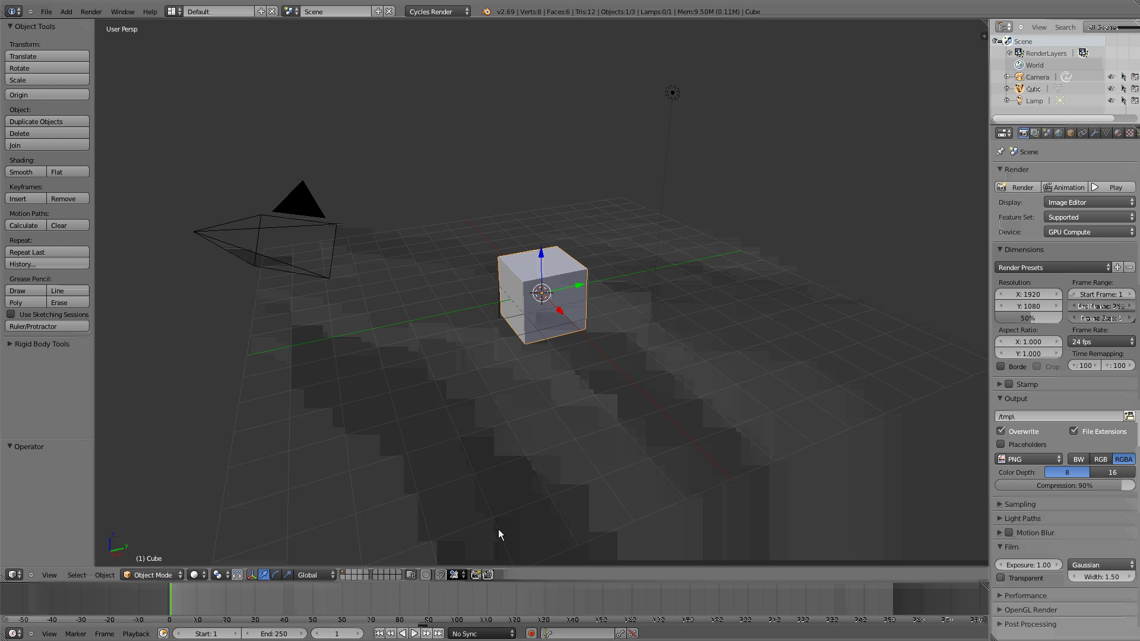
pyautogui.press('x')
pyautogui.click(516, 262)
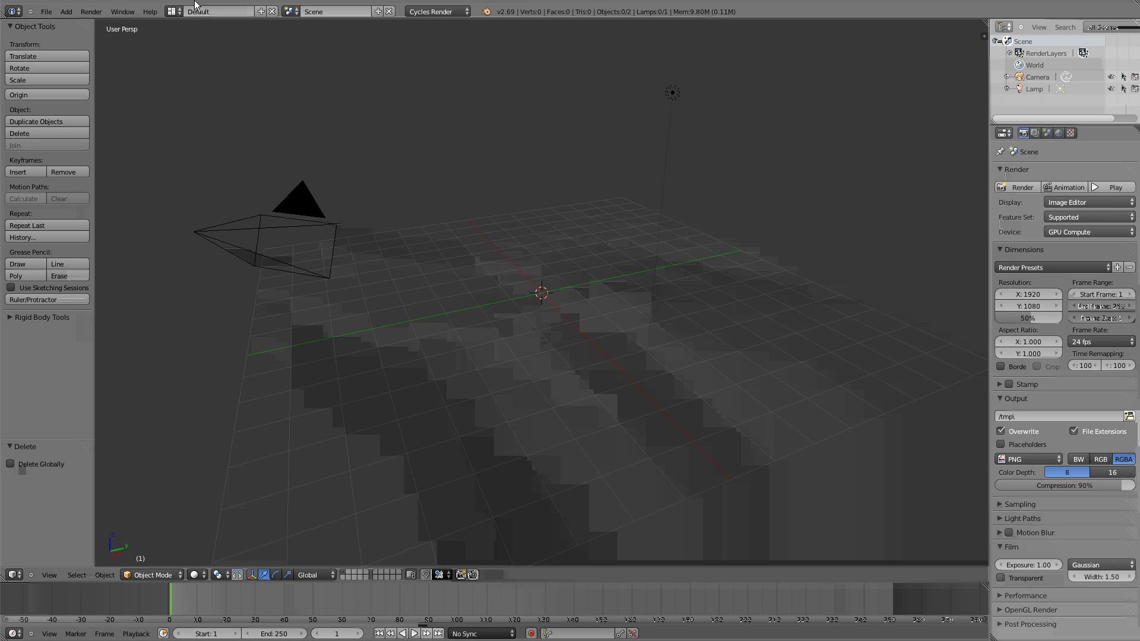
pyautogui.click(66, 12)
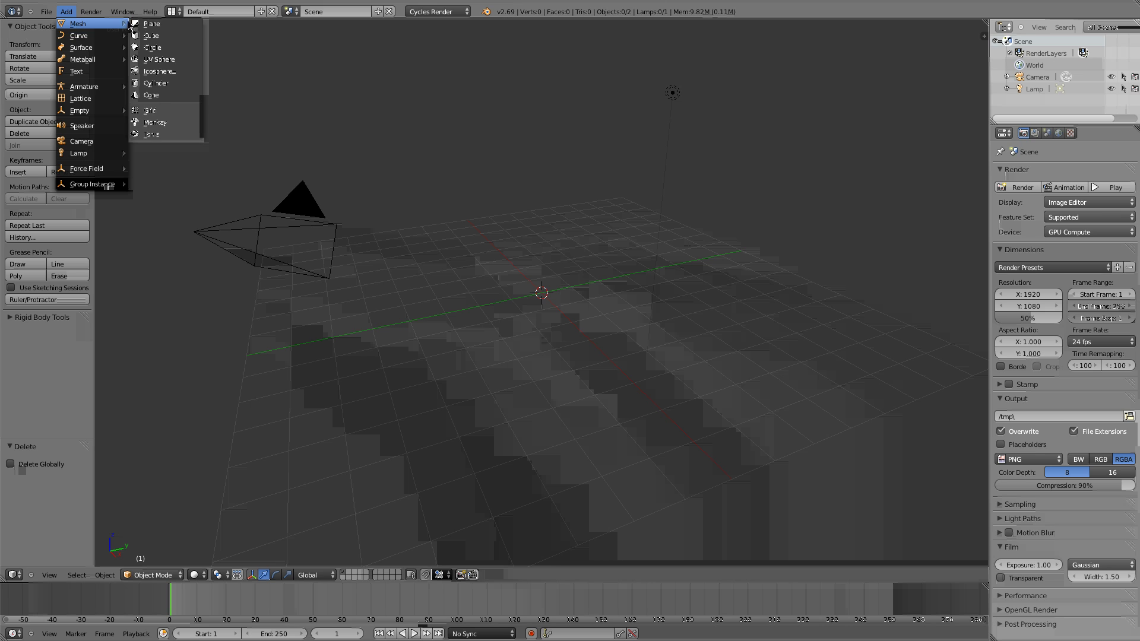
pyautogui.click(140, 25)
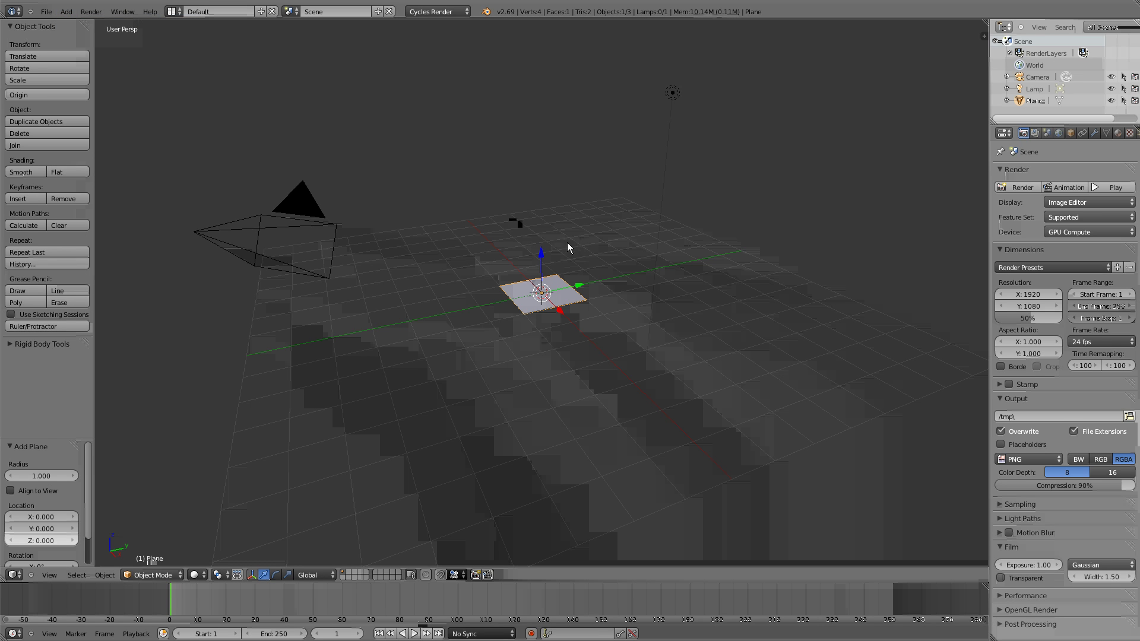
pyautogui.press('s')
pyautogui.click(879, 181)
pyautogui.press('s')
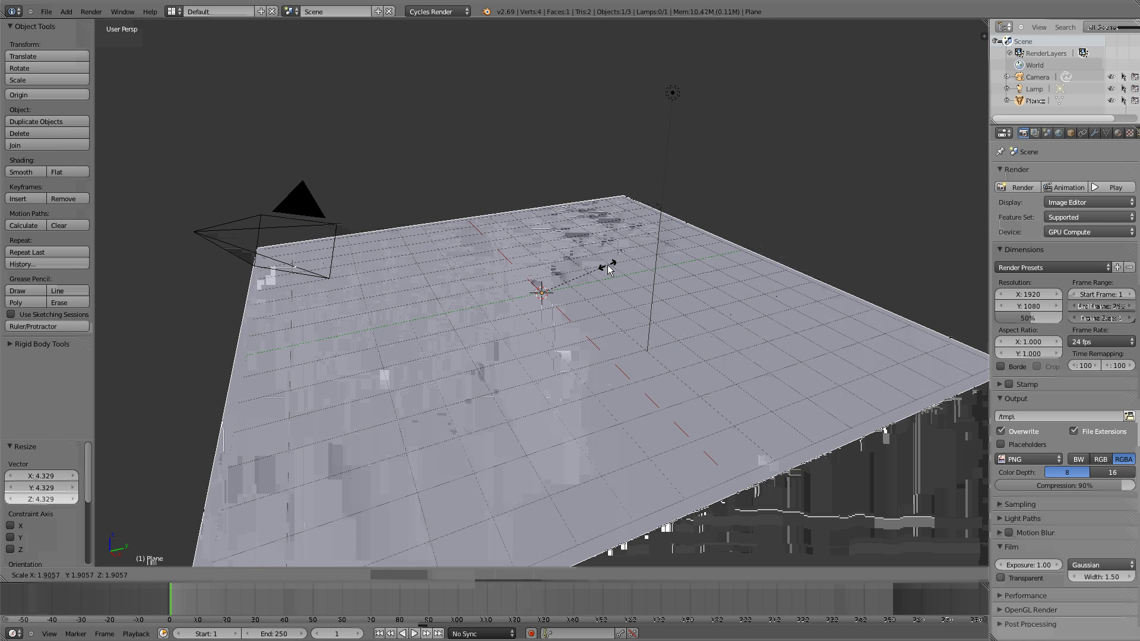
pyautogui.click(607, 268)
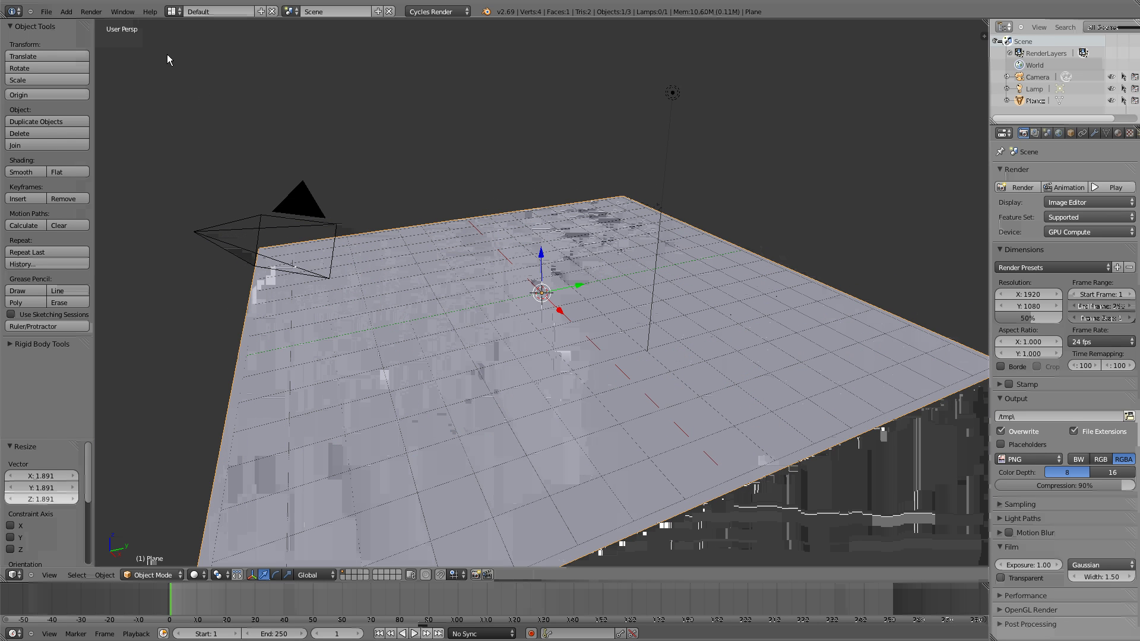
# Give the large plane a new diffuse material coloured light blue.
pyautogui.click(1118, 133)
pyautogui.click(1063, 217)
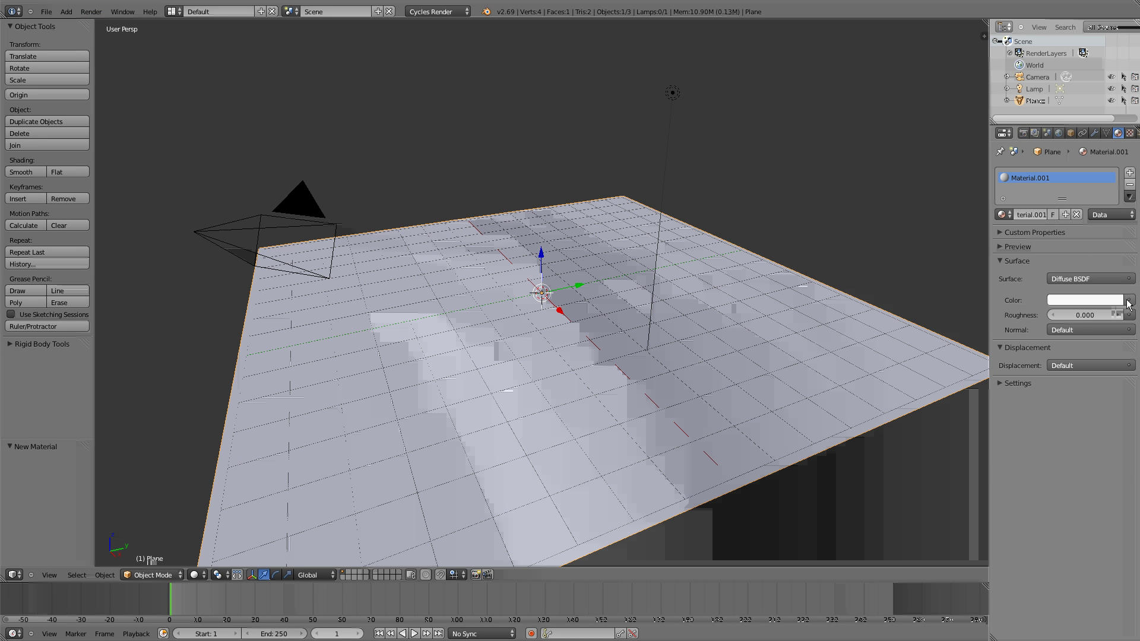
pyautogui.click(1128, 300)
pyautogui.click(1102, 306)
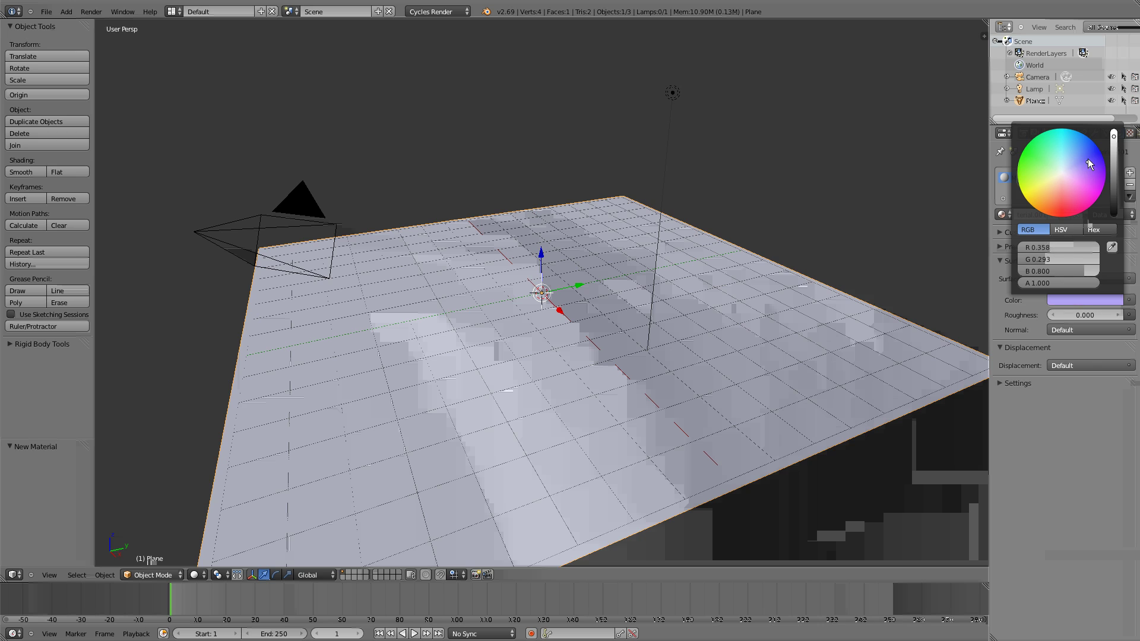
pyautogui.moveTo(1089, 193); pyautogui.dragTo(1092, 154)
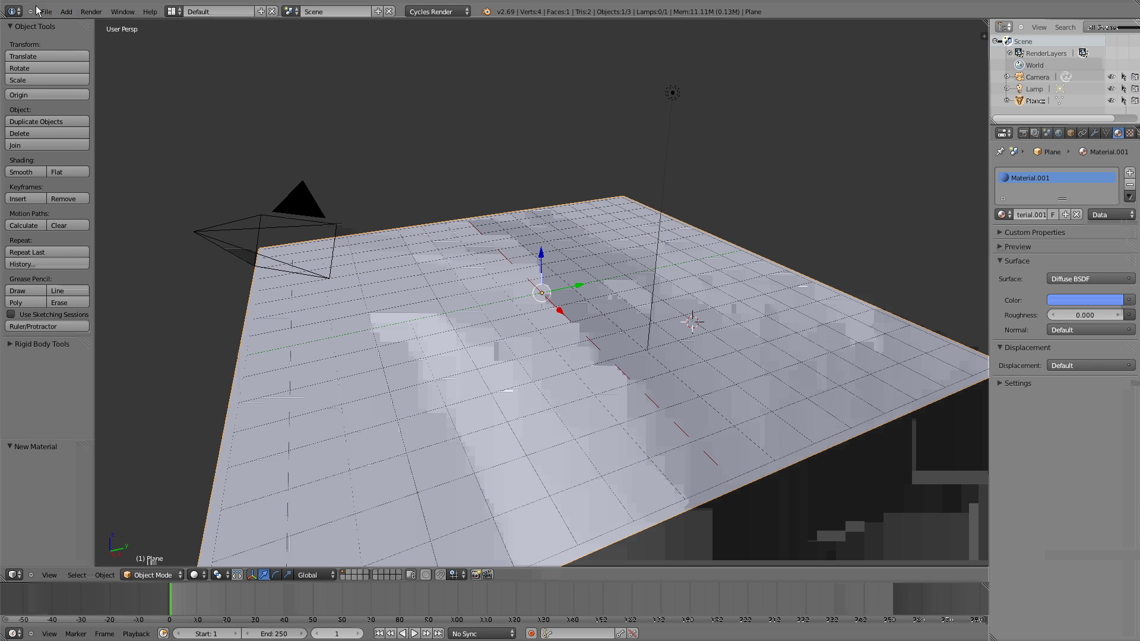
# Add a second plane and raise it about 0.4 above the big plane's centre.
pyautogui.click(66, 11)
pyautogui.moveTo(80, 23)
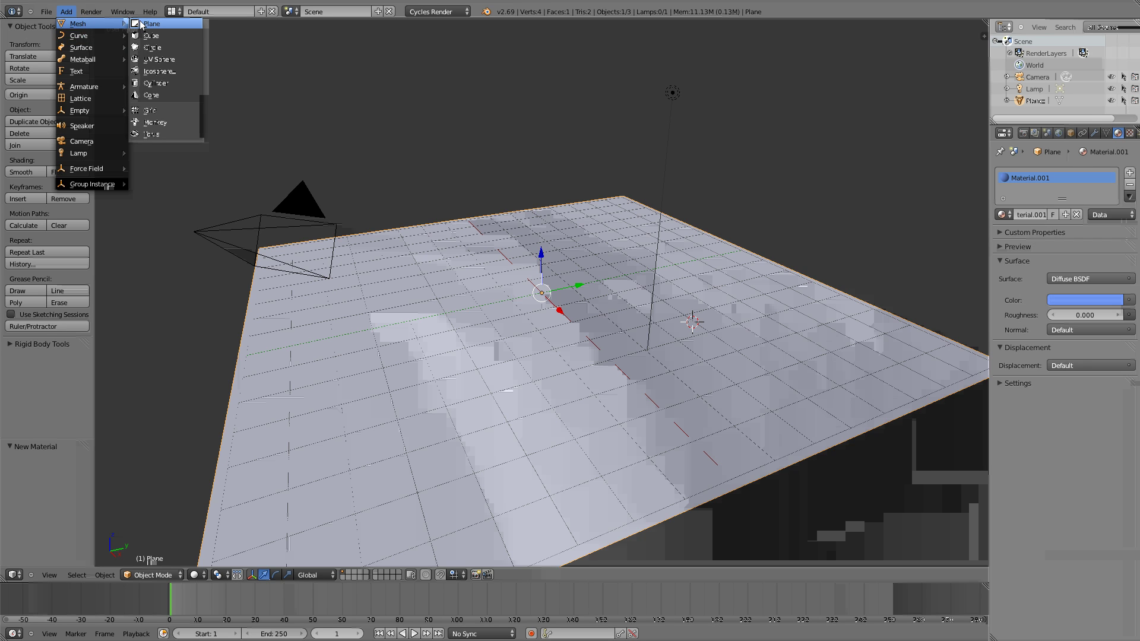
pyautogui.click(150, 25)
pyautogui.moveTo(703, 286); pyautogui.dragTo(715, 255)
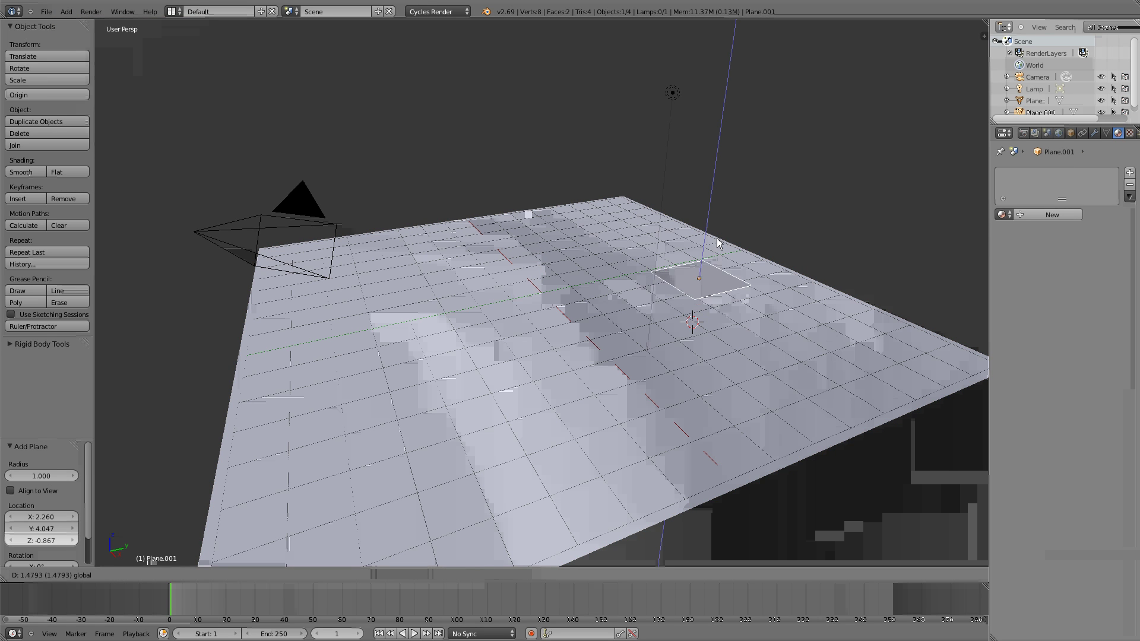
pyautogui.press('g')
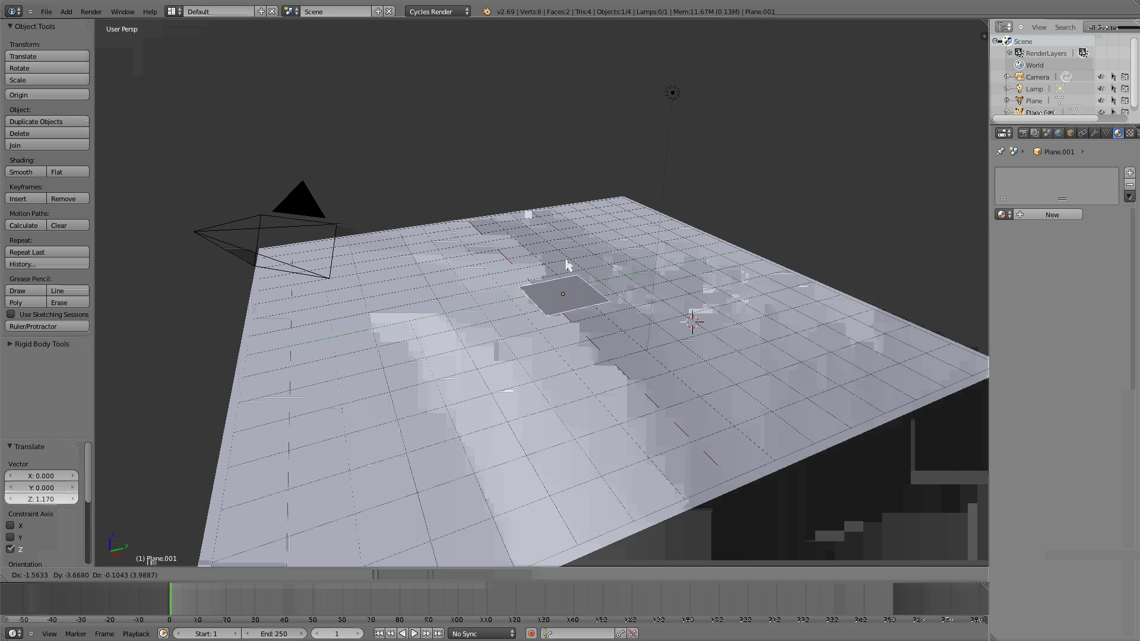
pyautogui.click(537, 259)
pyautogui.moveTo(546, 246); pyautogui.dragTo(547, 237)
pyautogui.scroll(3, 580, 266)
pyautogui.scroll(2, 580, 262)
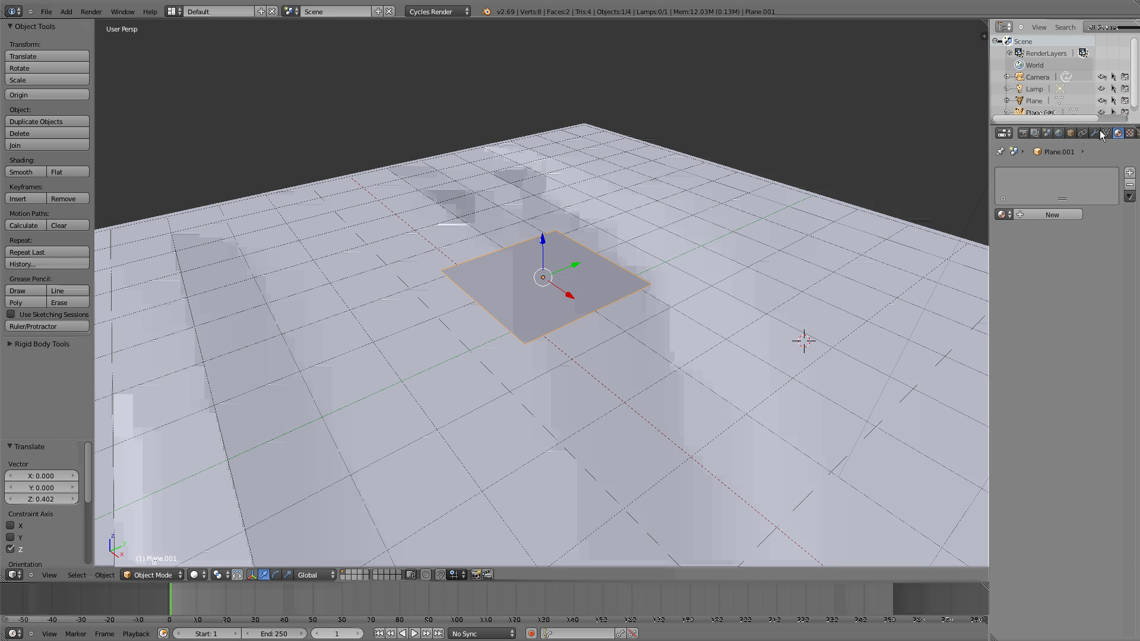
# Create a new material on the small plane using checker.png from 3D Tutorial as its colour texture.
pyautogui.click(1069, 216)
pyautogui.click(1128, 300)
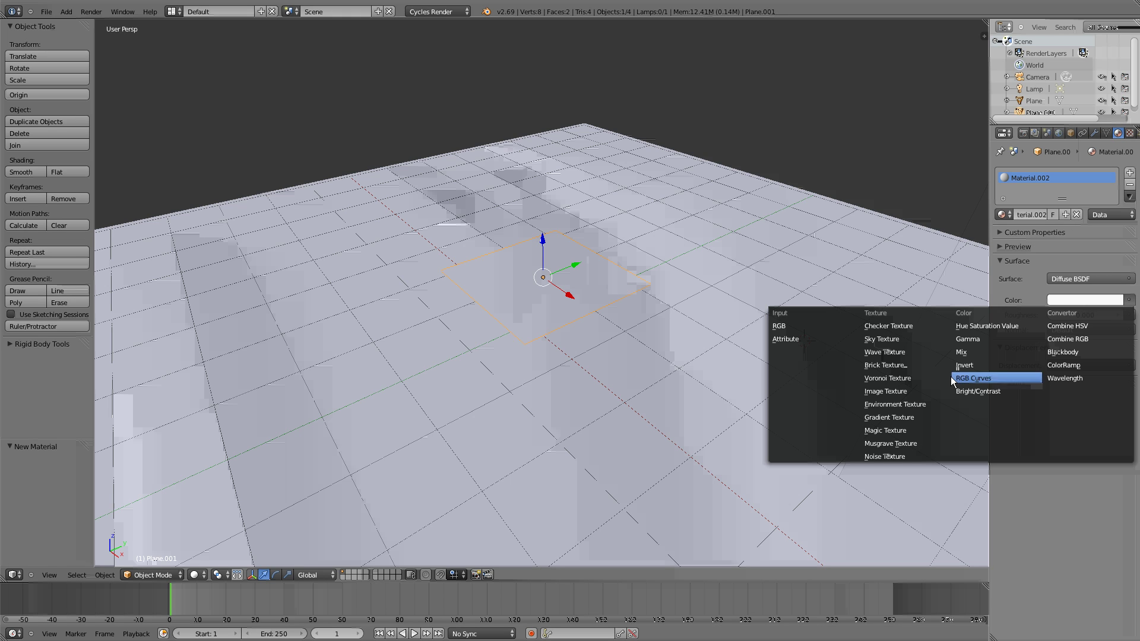
pyautogui.click(913, 391)
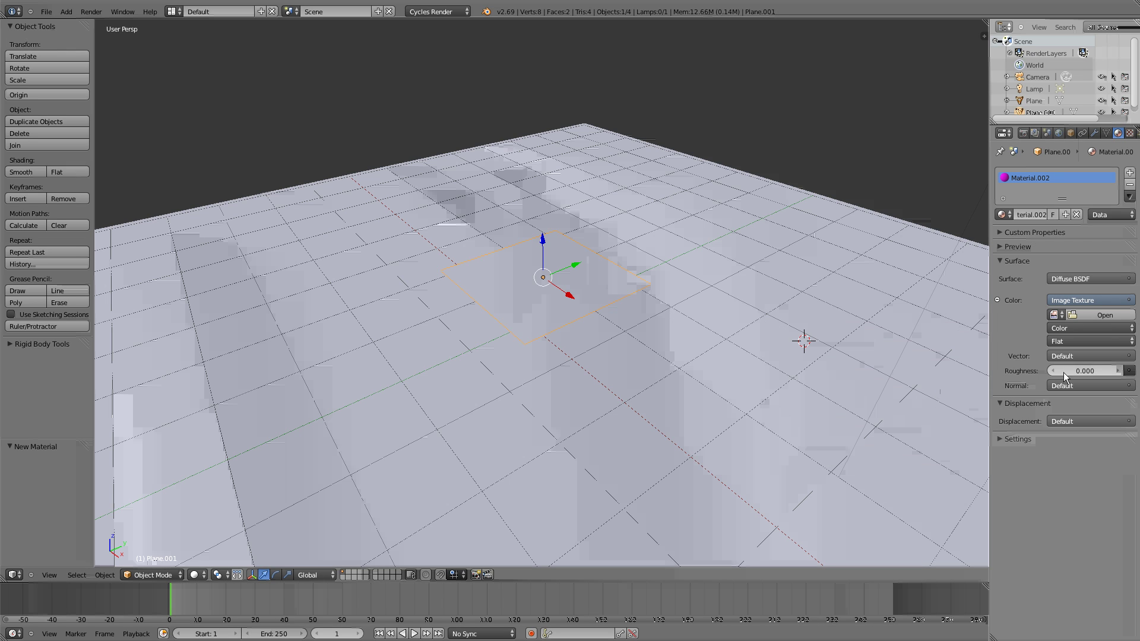
pyautogui.click(1116, 319)
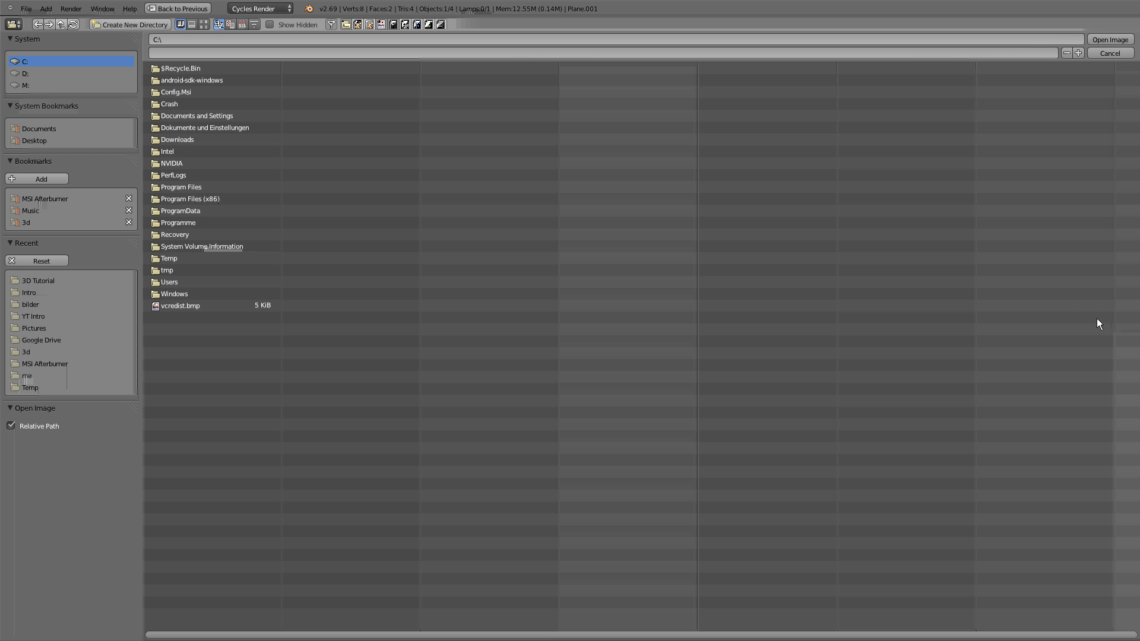
pyautogui.click(80, 283)
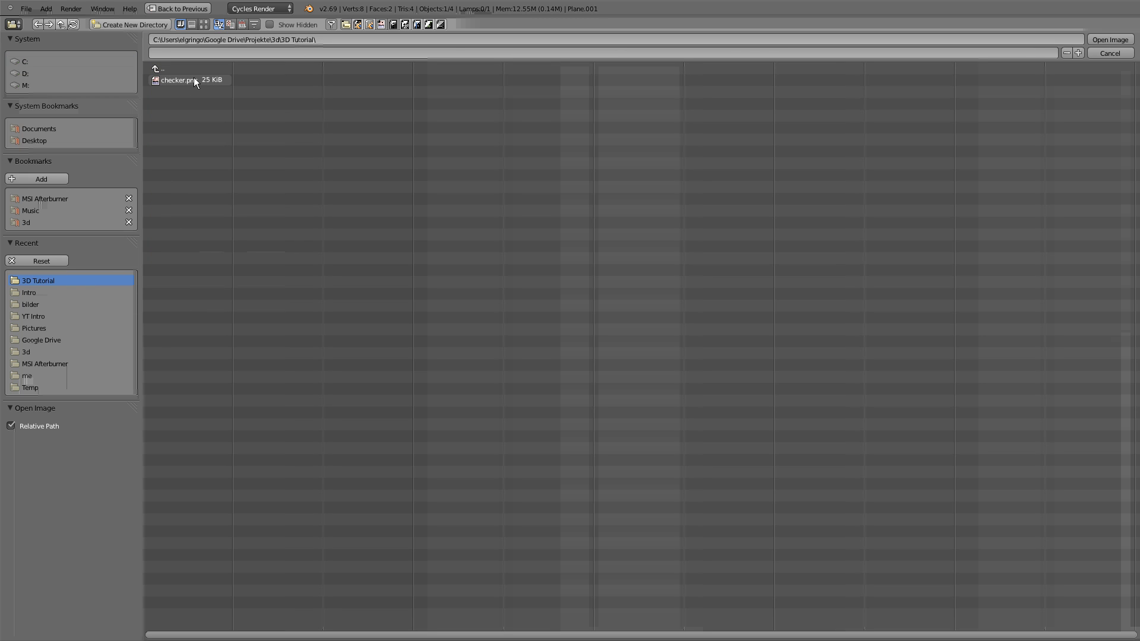
pyautogui.click(178, 81)
pyautogui.doubleClick(178, 80)
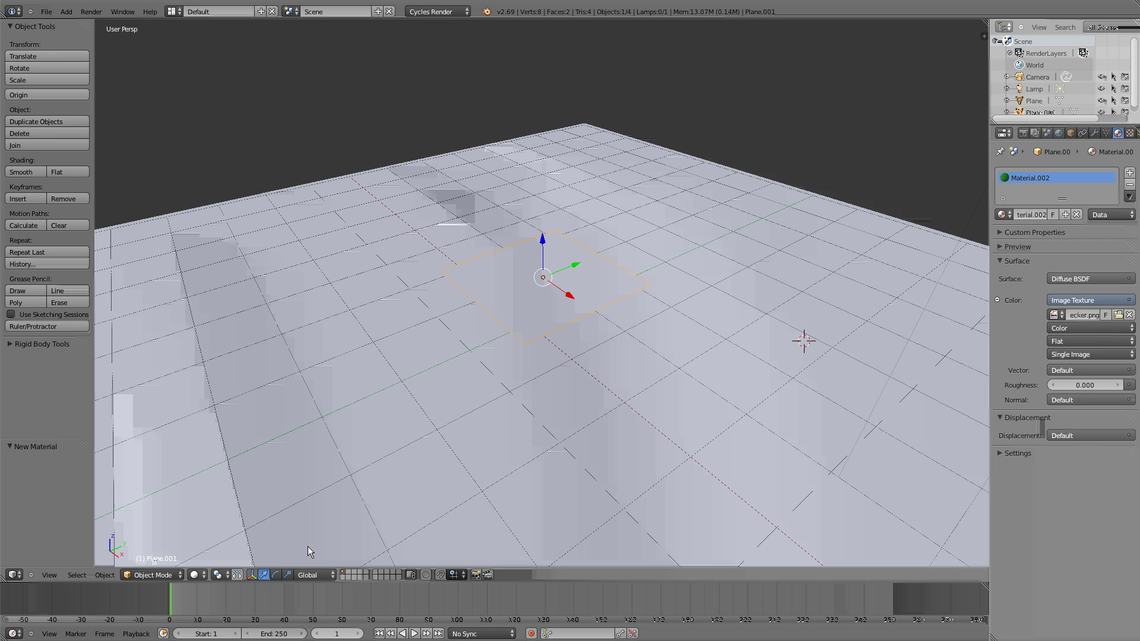
pyautogui.click(204, 576)
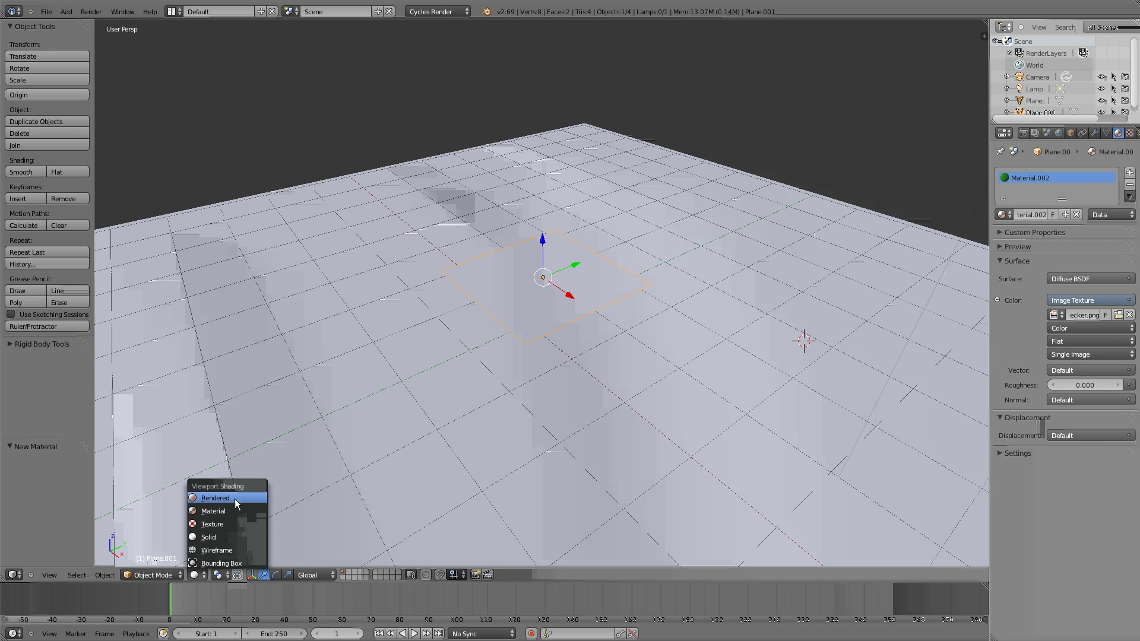
pyautogui.click(237, 497)
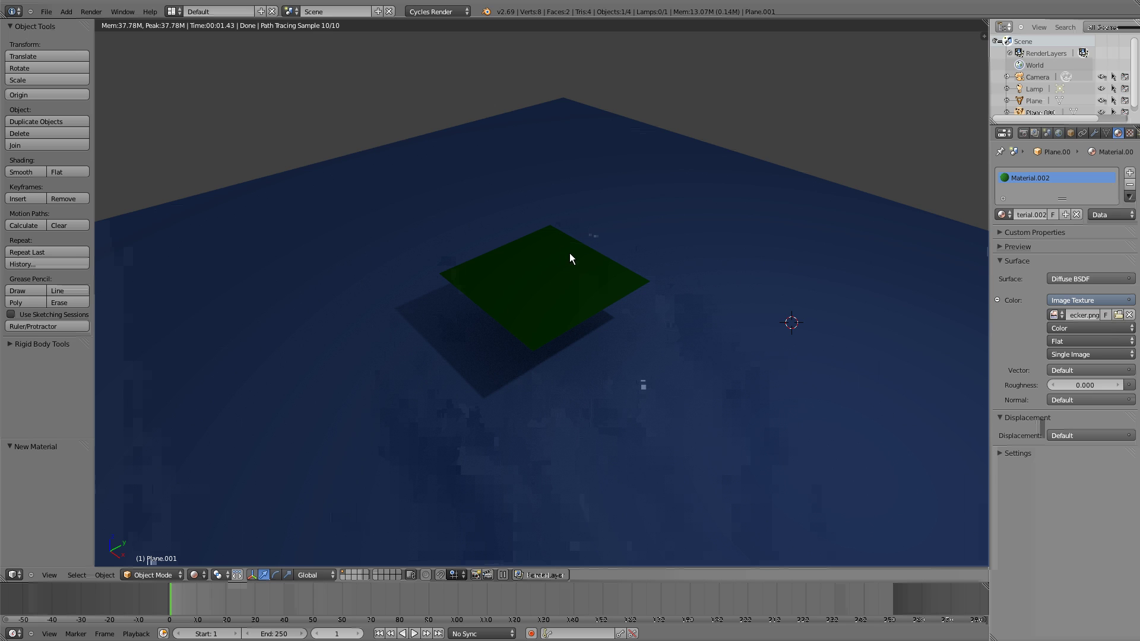
pyautogui.click(155, 576)
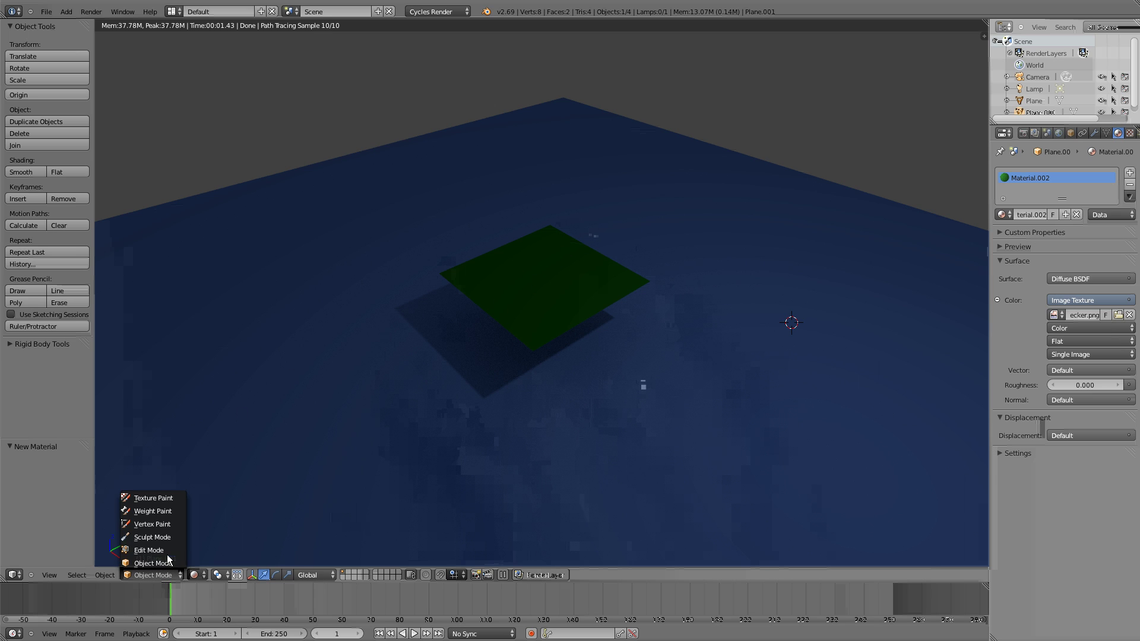
pyautogui.click(167, 554)
pyautogui.press('u')
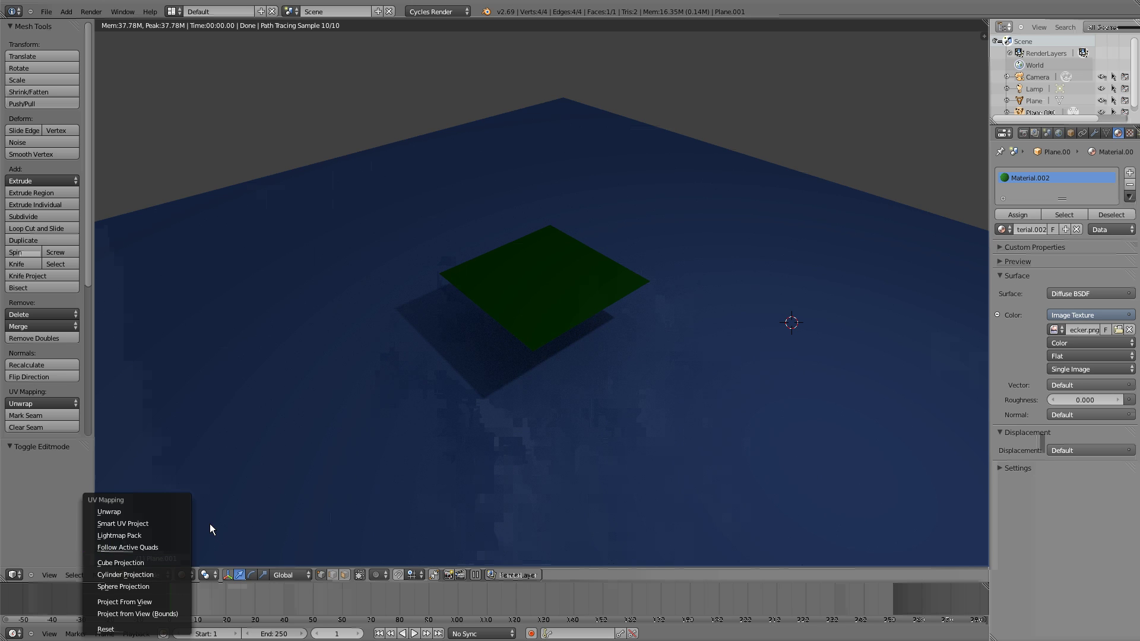
pyautogui.click(133, 513)
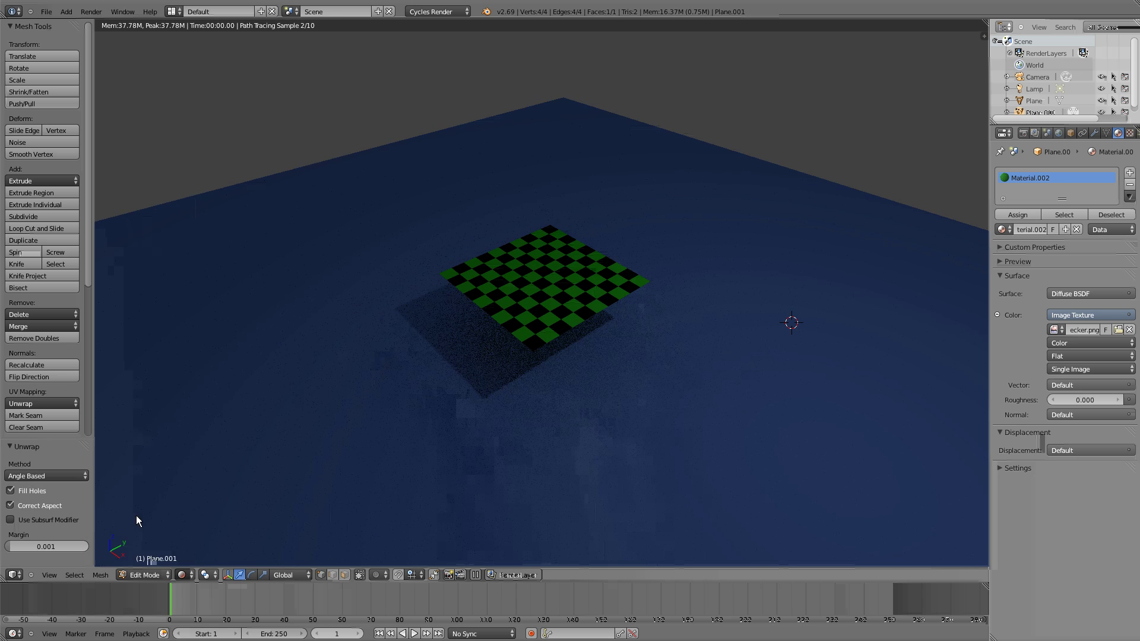
pyautogui.click(145, 575)
pyautogui.scroll(2, 545, 300)
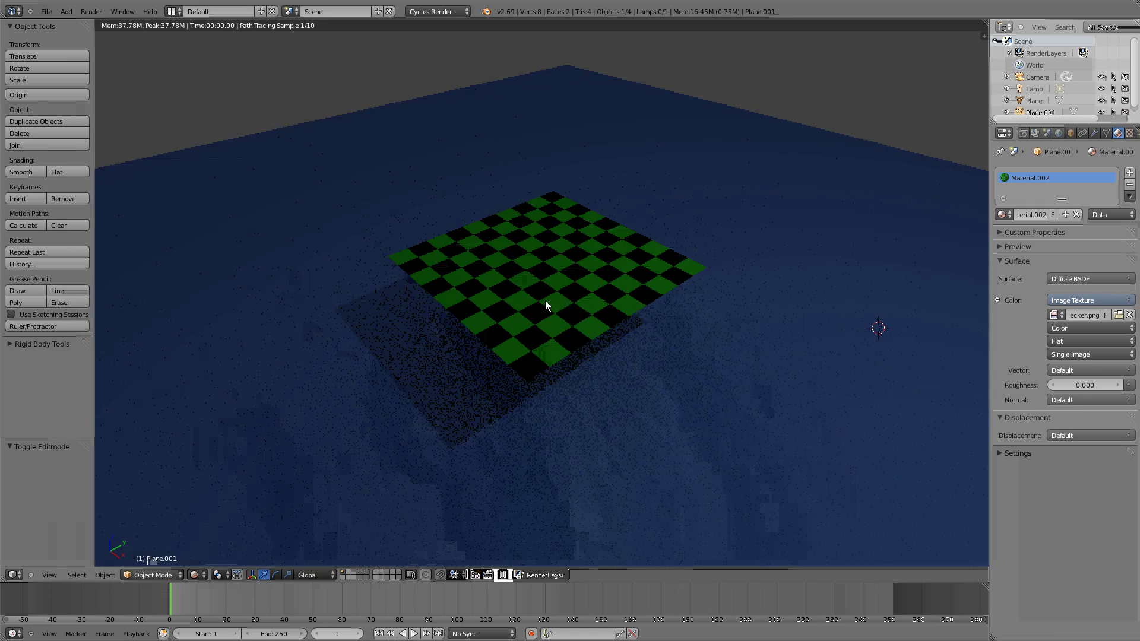
pyautogui.scroll(3, 525, 319)
pyautogui.scroll(2, 582, 326)
pyautogui.scroll(1, 582, 326)
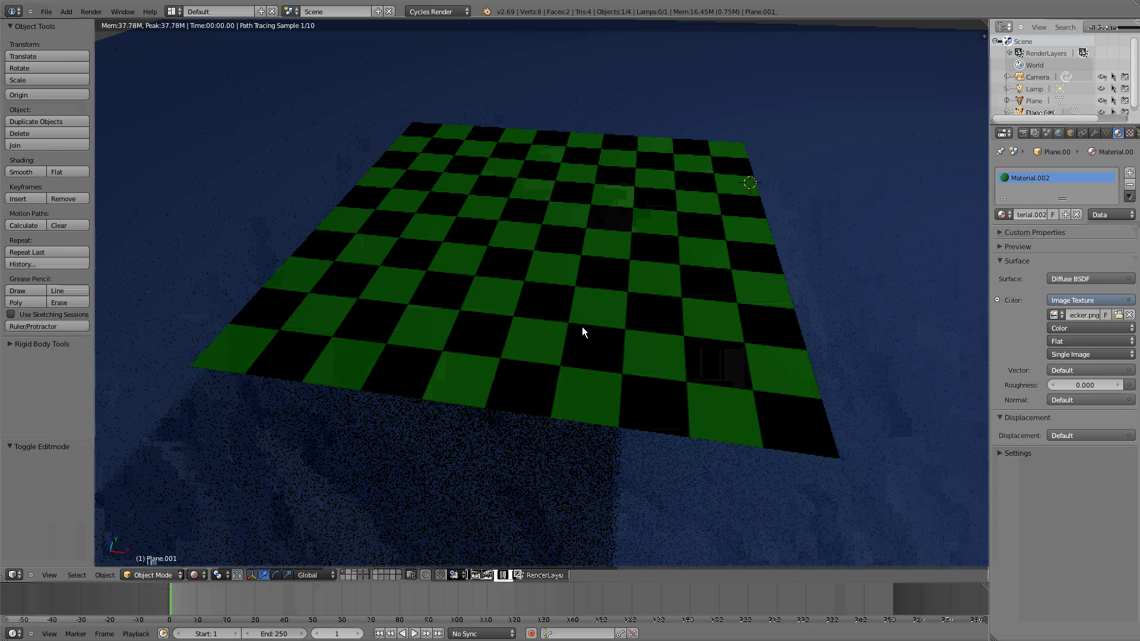
pyautogui.moveTo(582, 327)
pyautogui.mouseDown(button='middle')
pyautogui.moveTo(541, 330)
pyautogui.moveTo(517, 301)
pyautogui.moveTo(492, 315)
pyautogui.mouseUp(button='middle')
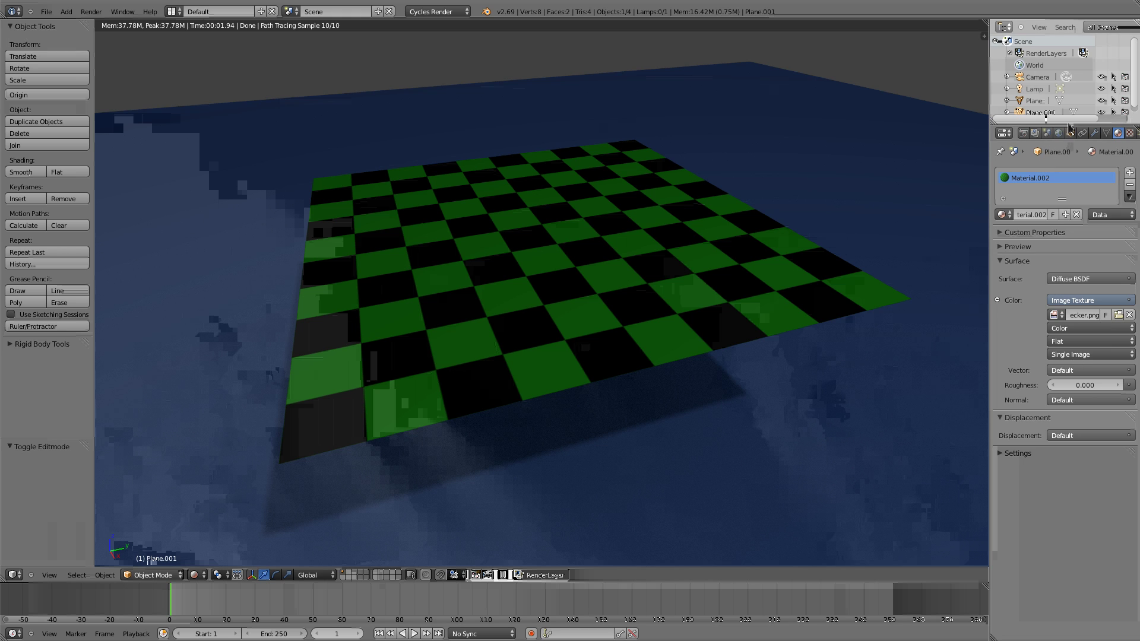
# Turn the enlarged Info area into a Node Editor framing the material nodes.
pyautogui.moveTo(1063, 122); pyautogui.dragTo(1063, 344)
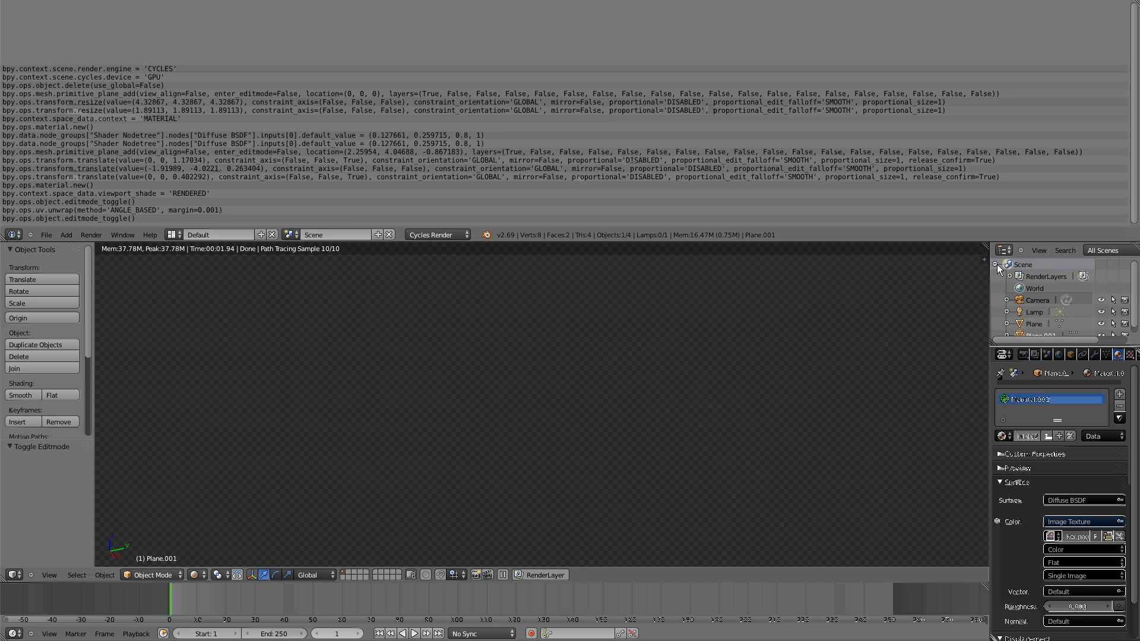
pyautogui.moveTo(1009, 19); pyautogui.dragTo(989, 235)
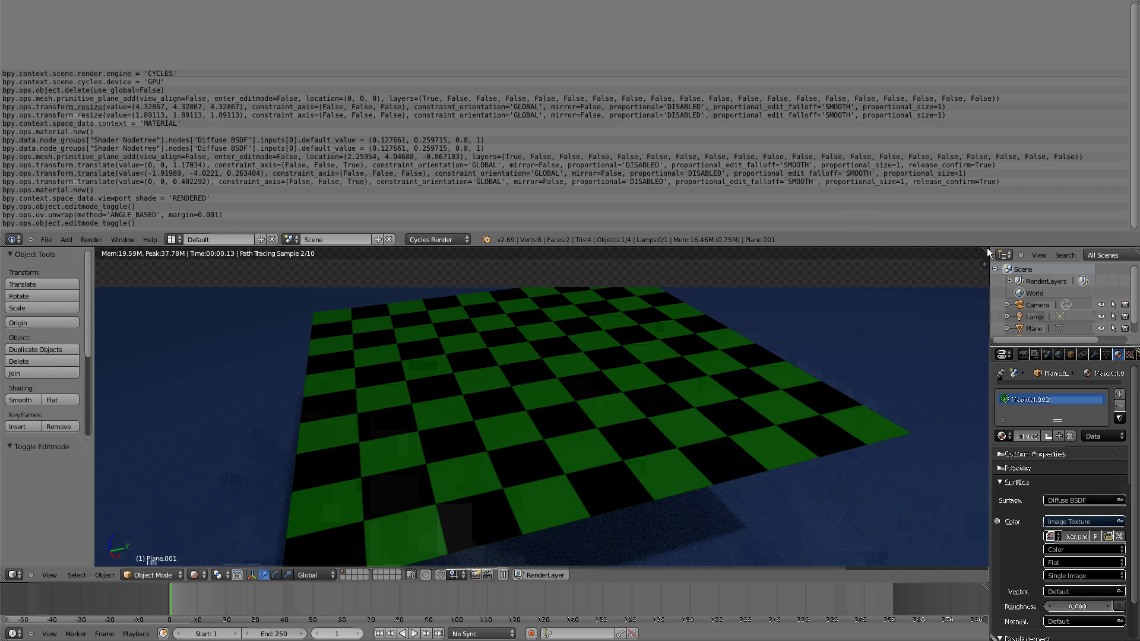
pyautogui.click(13, 240)
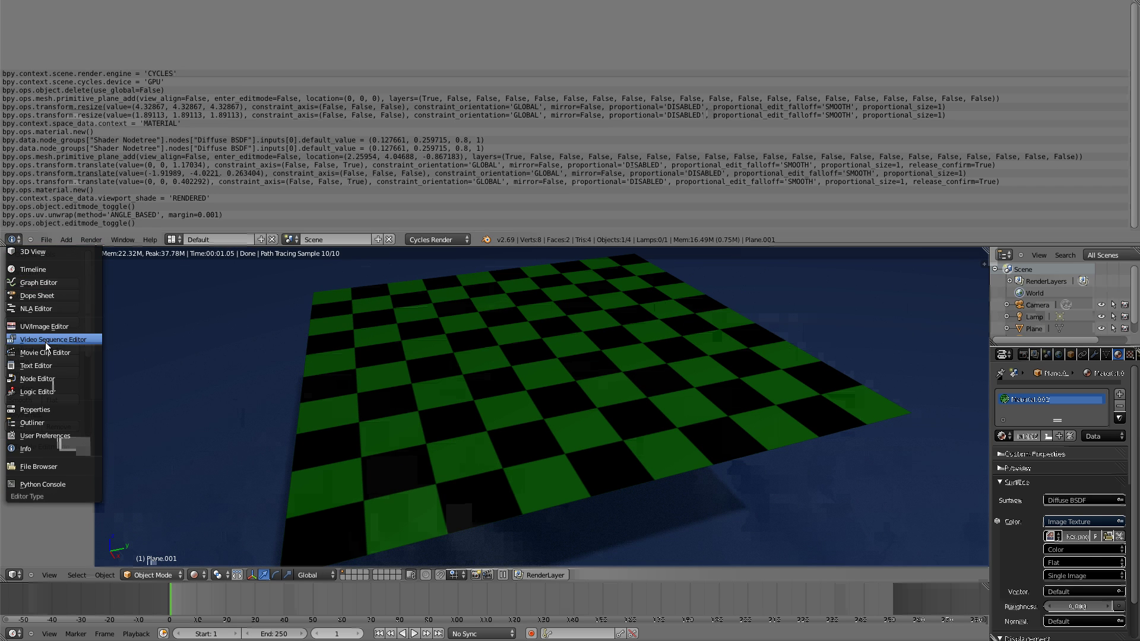
pyautogui.click(54, 380)
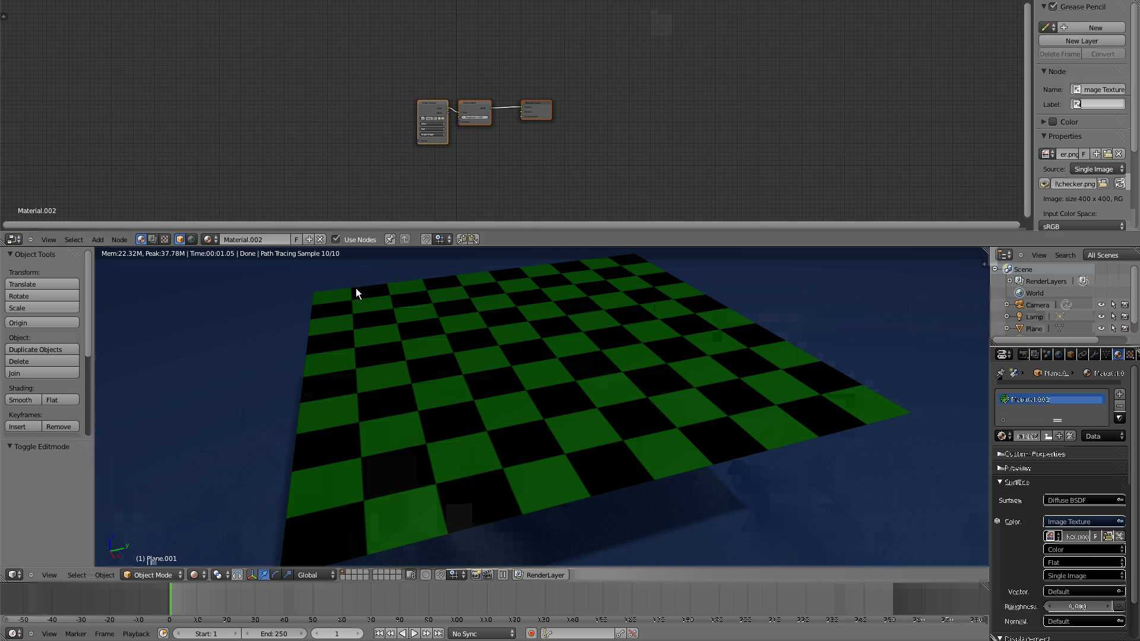
pyautogui.press('Home')
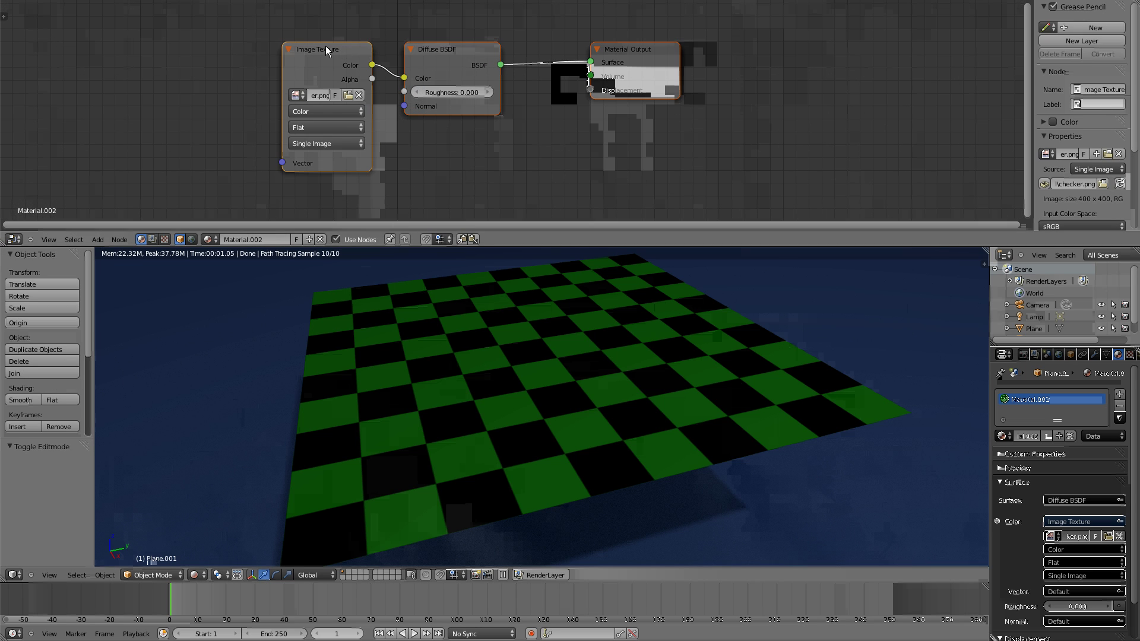
# Spread the Image Texture, Diffuse BSDF and Material Output nodes apart.
pyautogui.moveTo(325, 45); pyautogui.dragTo(114, 29)
pyautogui.moveTo(423, 49); pyautogui.dragTo(242, 127)
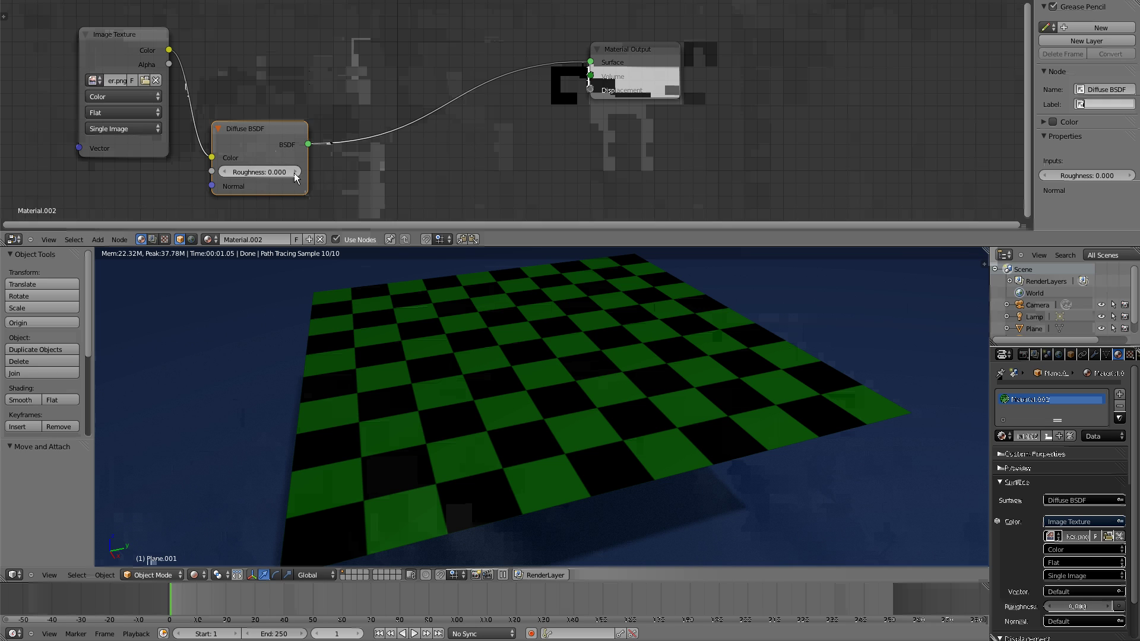
pyautogui.moveTo(658, 49)
pyautogui.mouseDown()
pyautogui.moveTo(674, 55)
pyautogui.moveTo(573, 89)
pyautogui.mouseUp()
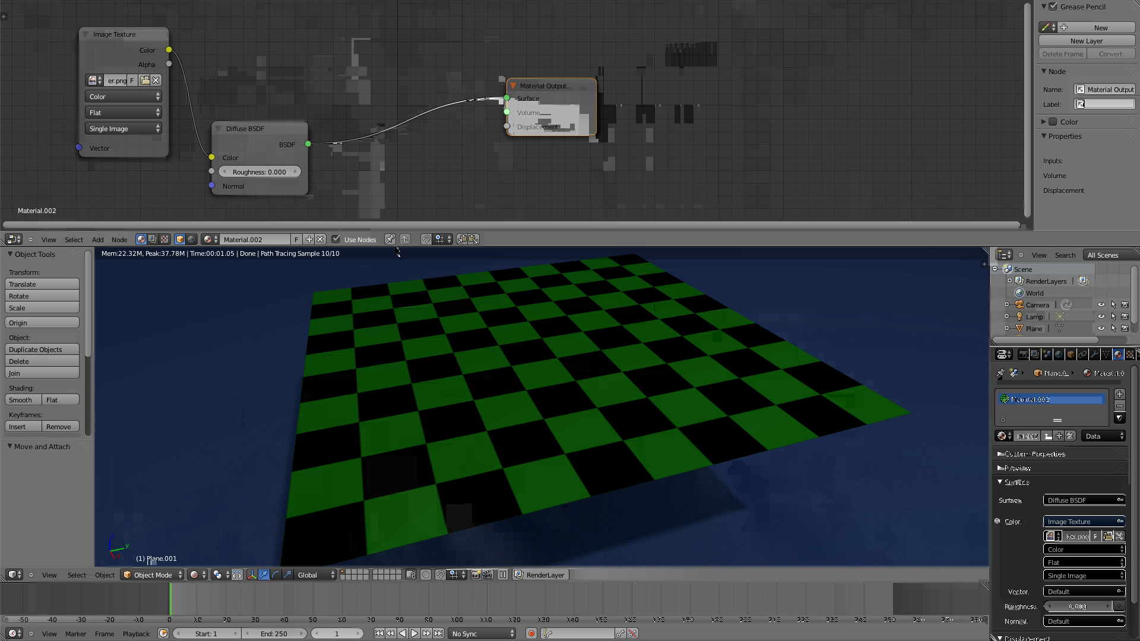
# Add a Transparent BSDF node and a Mix Shader node to the checker material.
pyautogui.click(97, 239)
pyautogui.moveTo(113, 192)
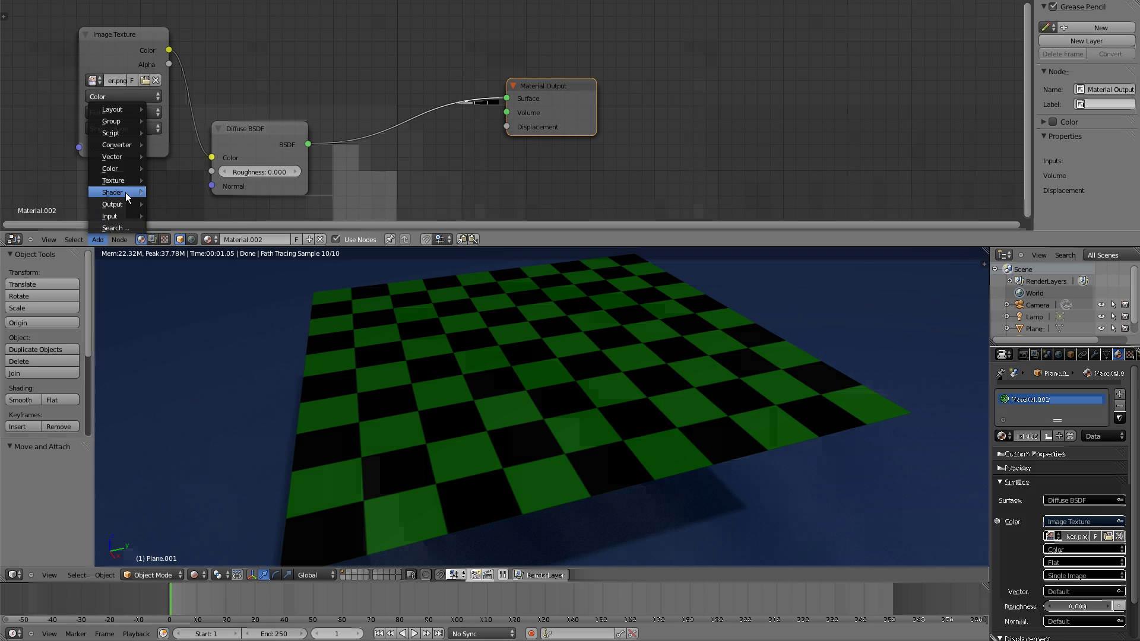
pyautogui.click(187, 244)
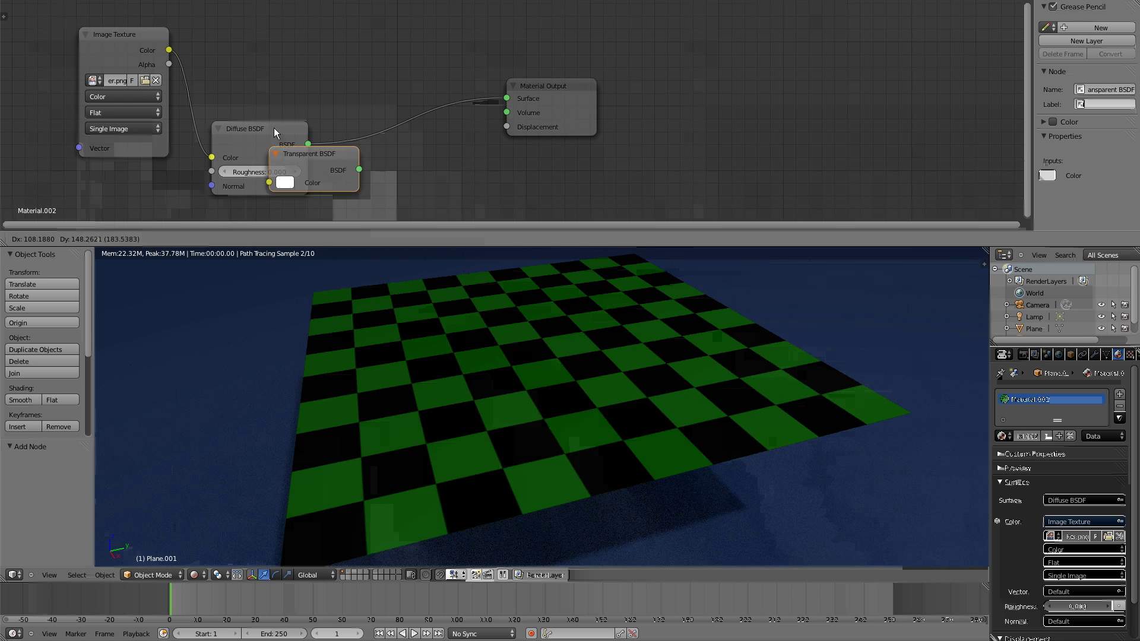
pyautogui.click(218, 39)
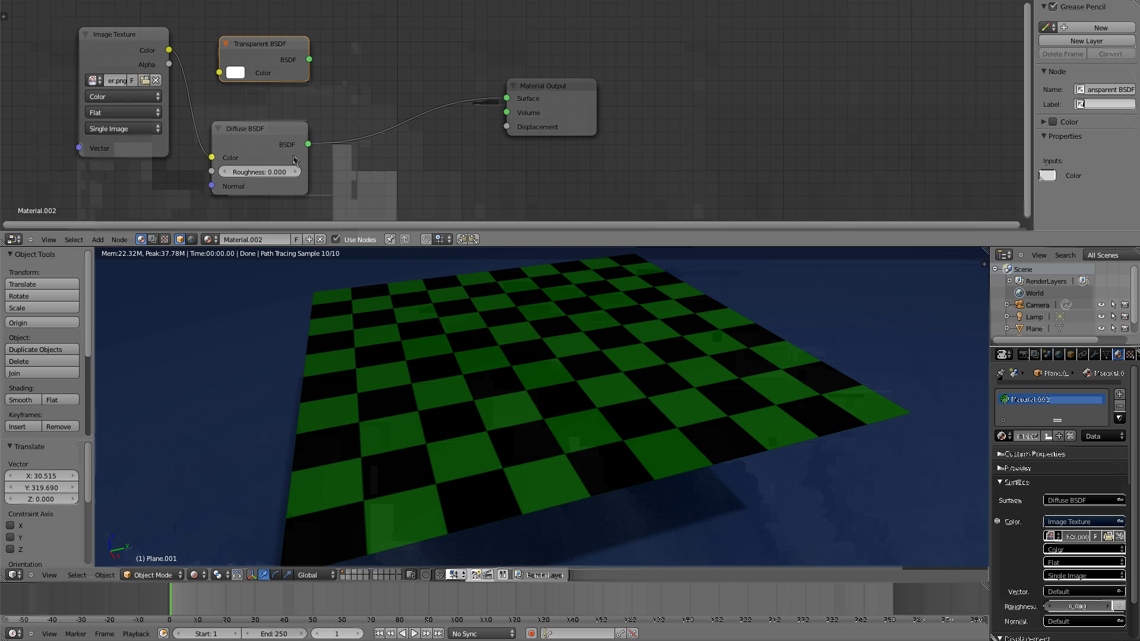
pyautogui.click(95, 243)
pyautogui.click(197, 193)
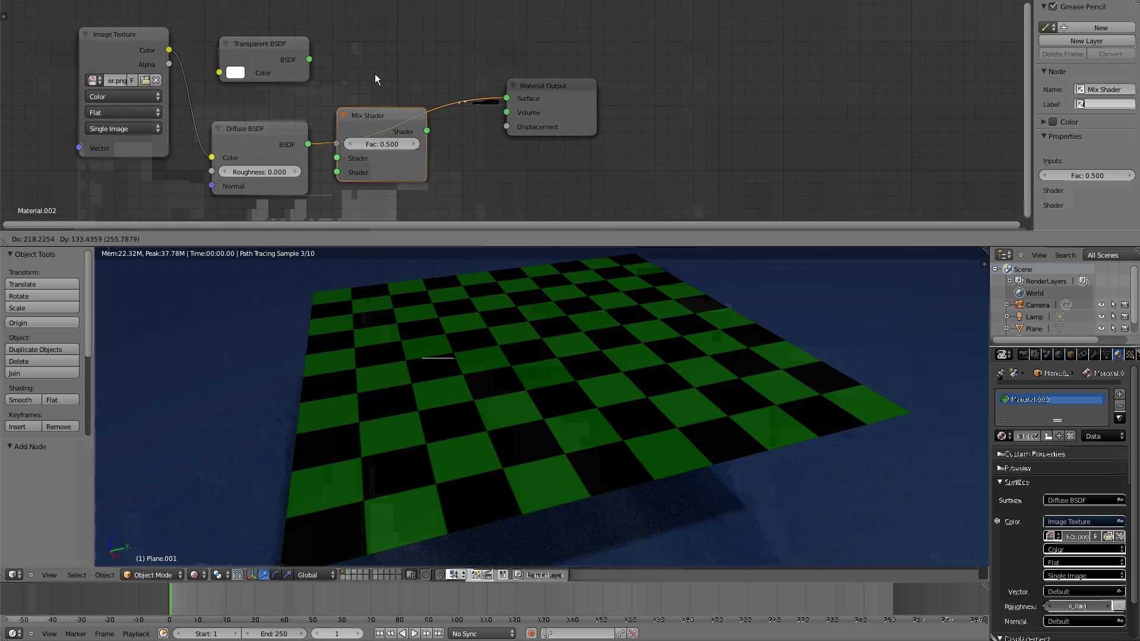
pyautogui.click(357, 42)
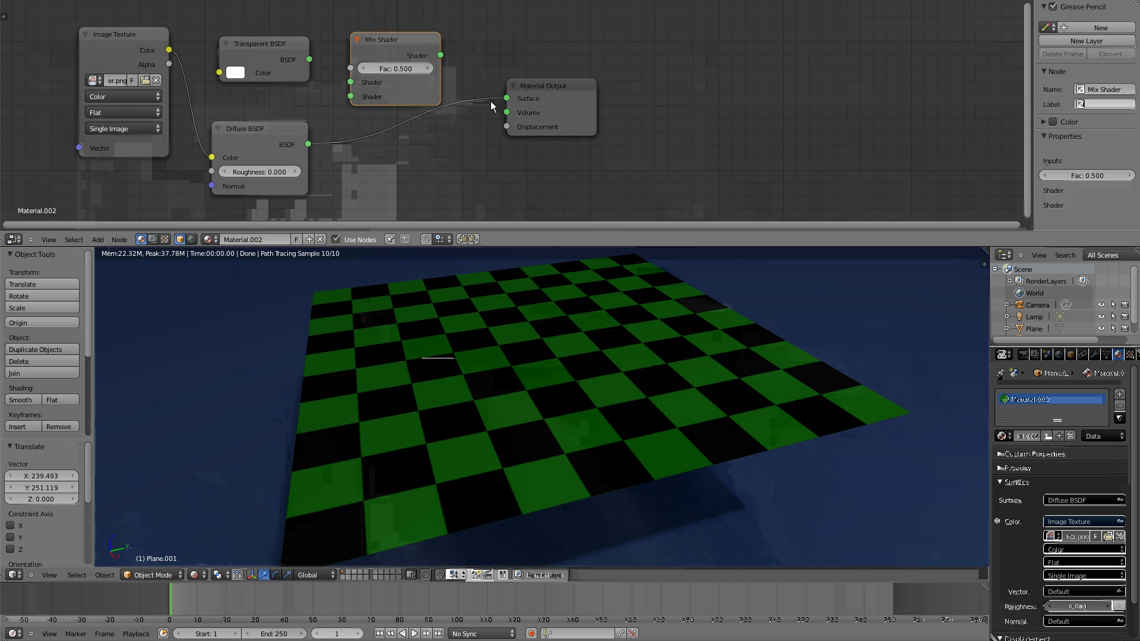
# Route Transparent and Diffuse BSDF through a Mix Shader into the Material Output Surface.
pyautogui.moveTo(510, 102); pyautogui.dragTo(350, 138)
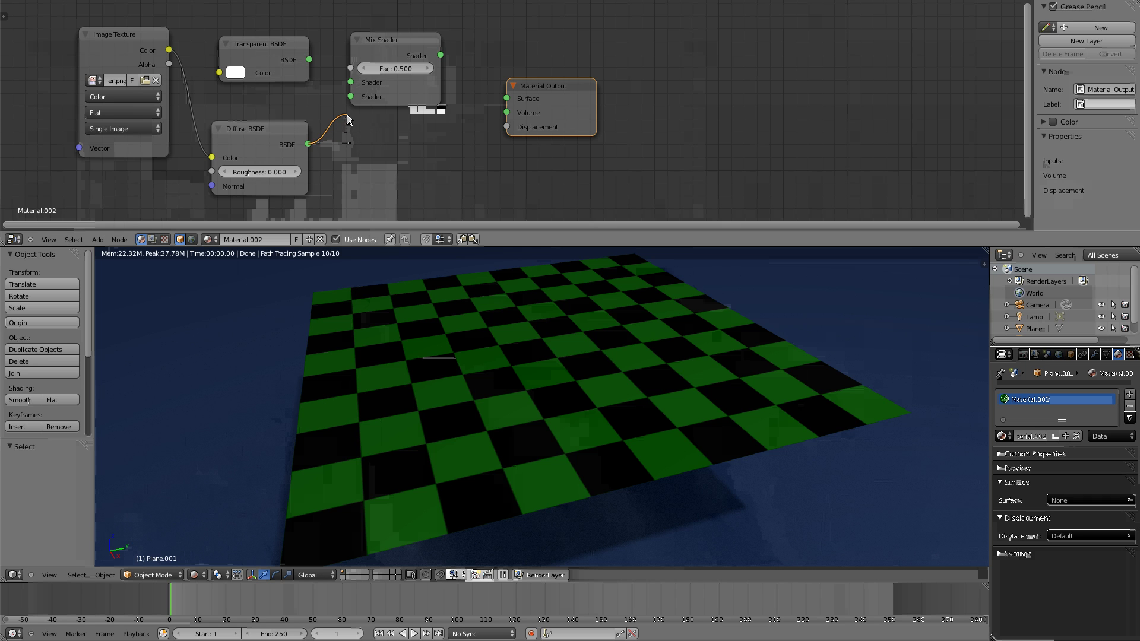
pyautogui.moveTo(351, 138); pyautogui.dragTo(350, 97)
pyautogui.moveTo(398, 42); pyautogui.dragTo(425, 72)
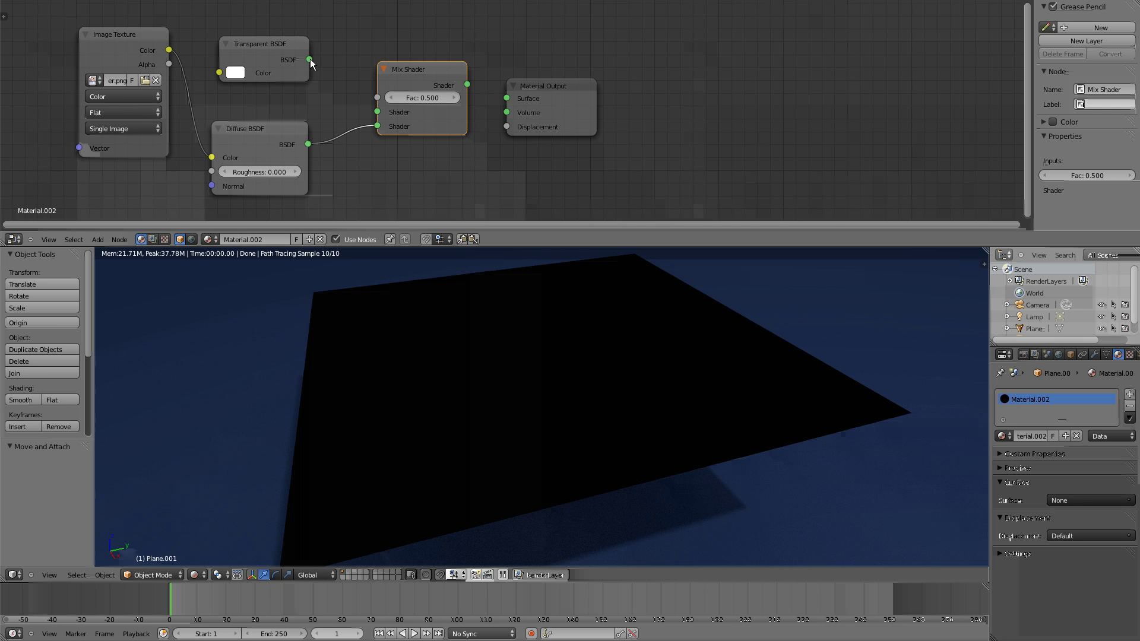
pyautogui.moveTo(368, 100); pyautogui.dragTo(378, 112)
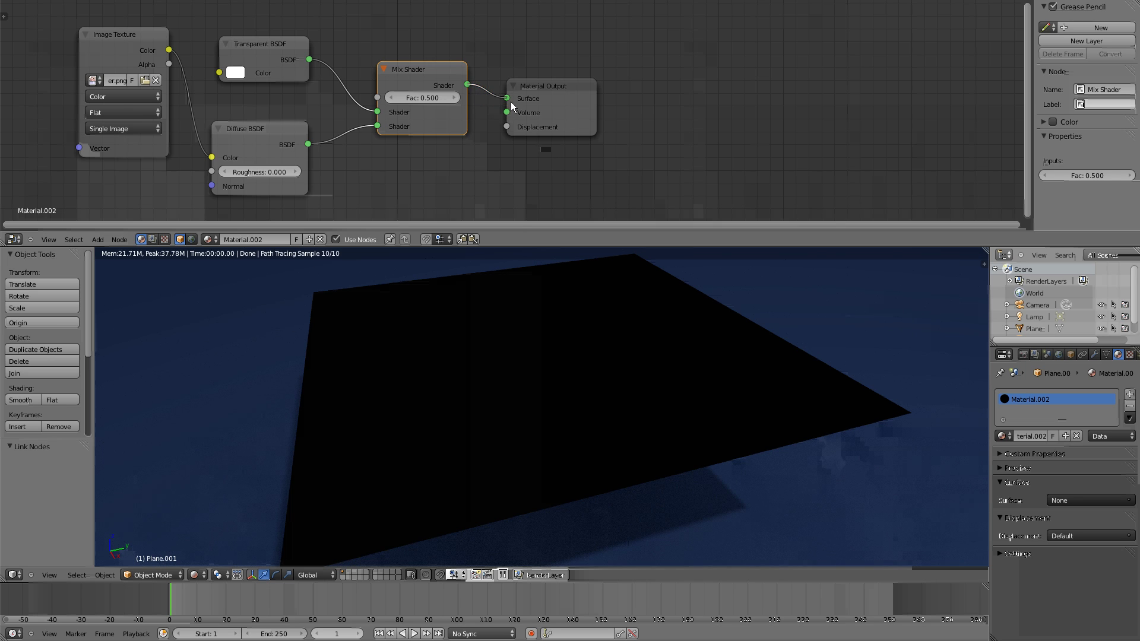
pyautogui.moveTo(511, 102); pyautogui.dragTo(511, 102)
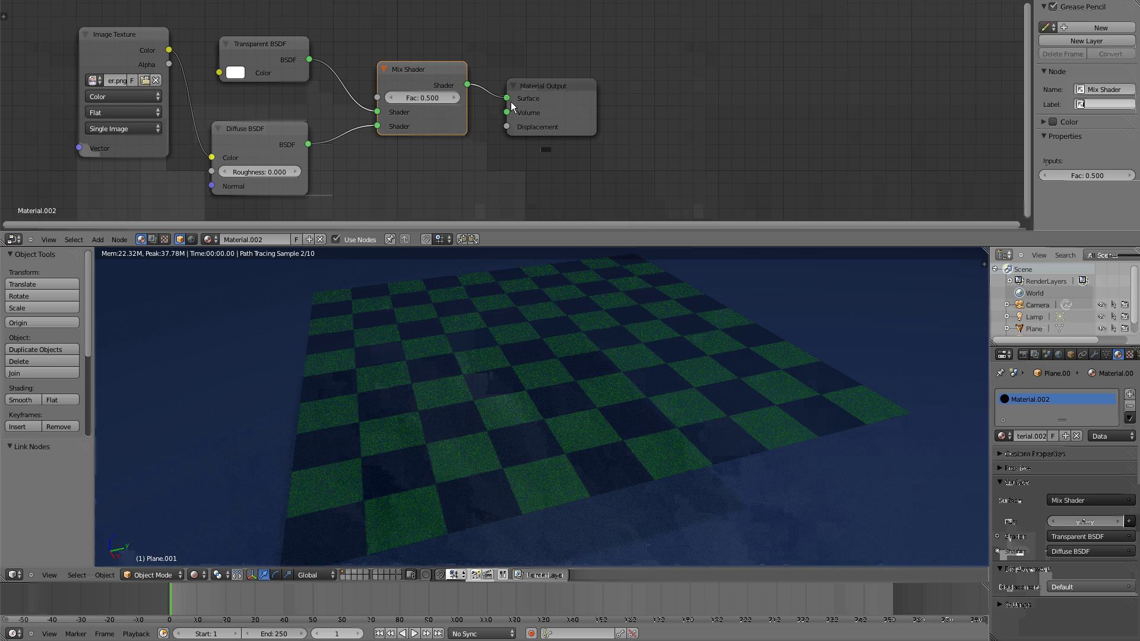
pyautogui.moveTo(569, 365)
pyautogui.mouseDown(button='middle')
pyautogui.moveTo(600, 352)
pyautogui.moveTo(578, 383)
pyautogui.moveTo(566, 380)
pyautogui.mouseUp(button='middle')
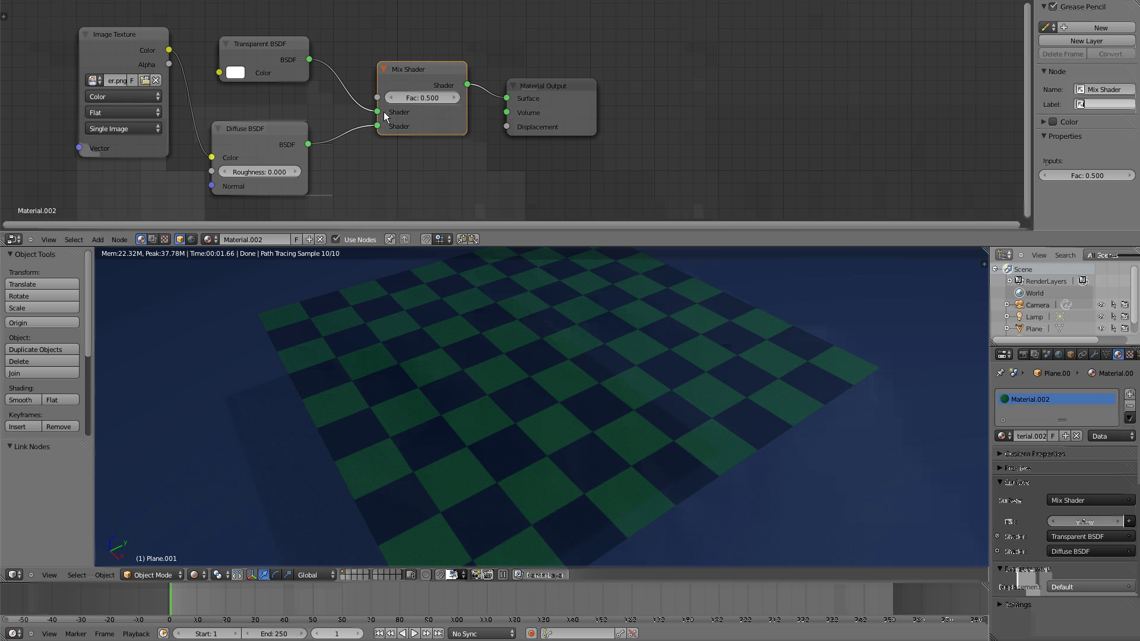
pyautogui.moveTo(446, 73); pyautogui.dragTo(446, 65)
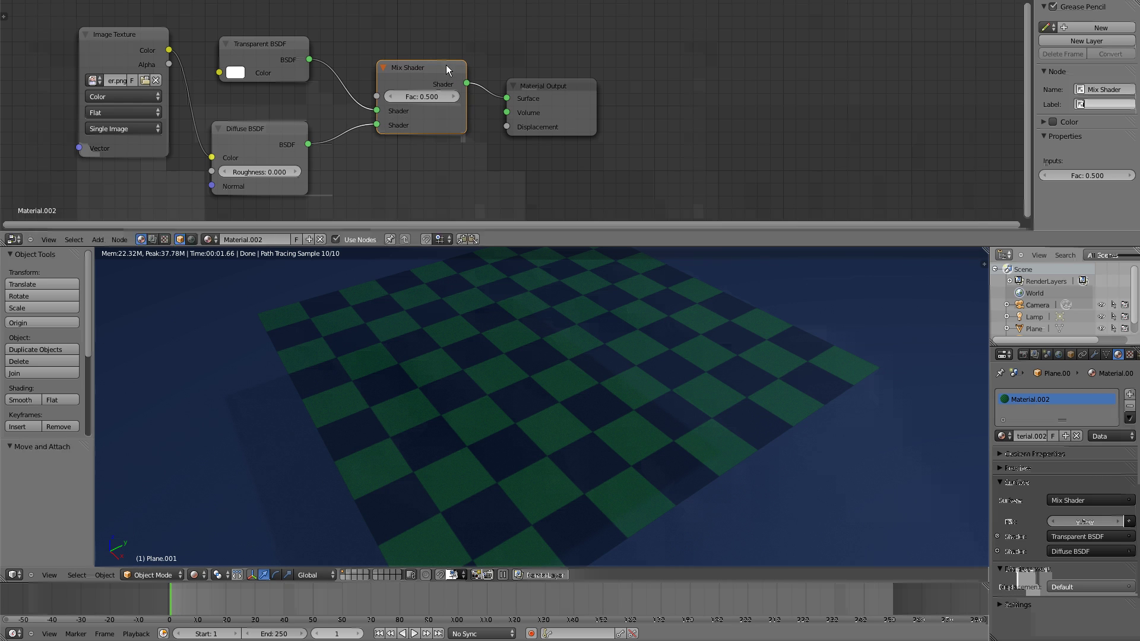
# Link the image Alpha to the Mix Shader Fac and orbit to check the see-through dark squares.
pyautogui.click(169, 64)
pyautogui.moveTo(169, 64); pyautogui.dragTo(377, 96)
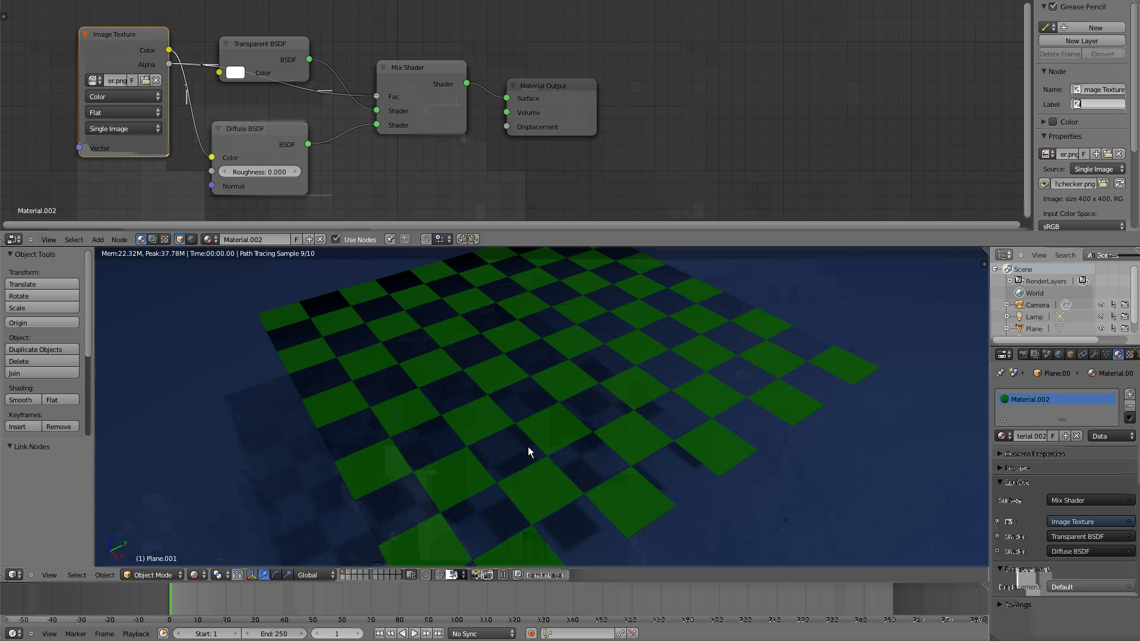
pyautogui.moveTo(528, 447); pyautogui.dragTo(651, 457, button='middle')
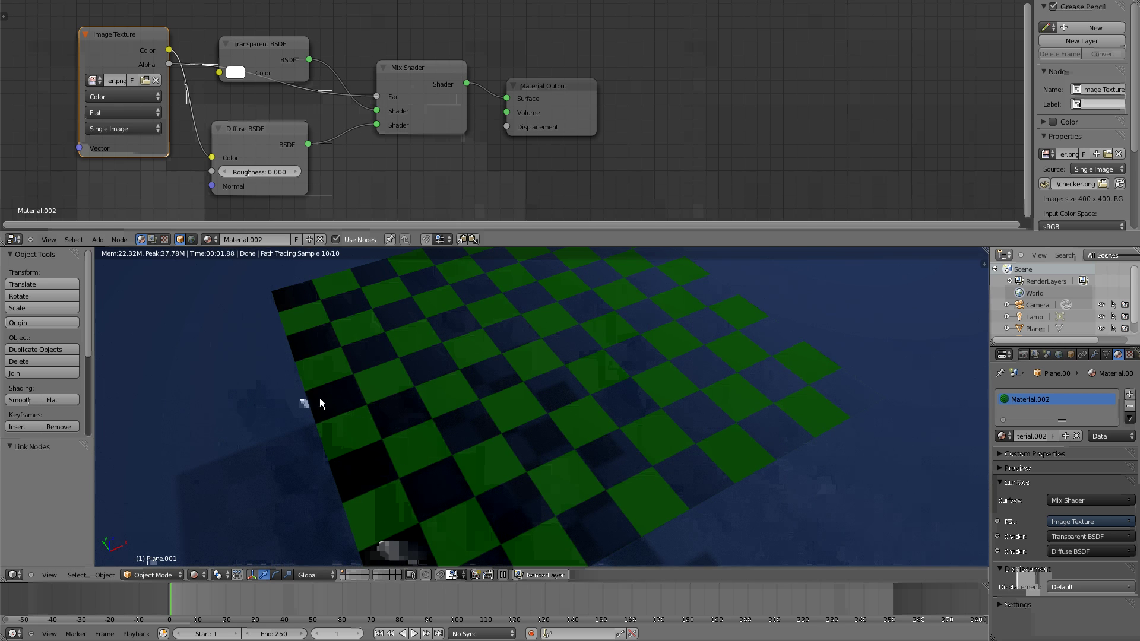
pyautogui.moveTo(337, 404)
pyautogui.mouseDown(button='middle')
pyautogui.moveTo(530, 437)
pyautogui.moveTo(517, 471)
pyautogui.moveTo(474, 422)
pyautogui.moveTo(389, 408)
pyautogui.mouseUp(button='middle')
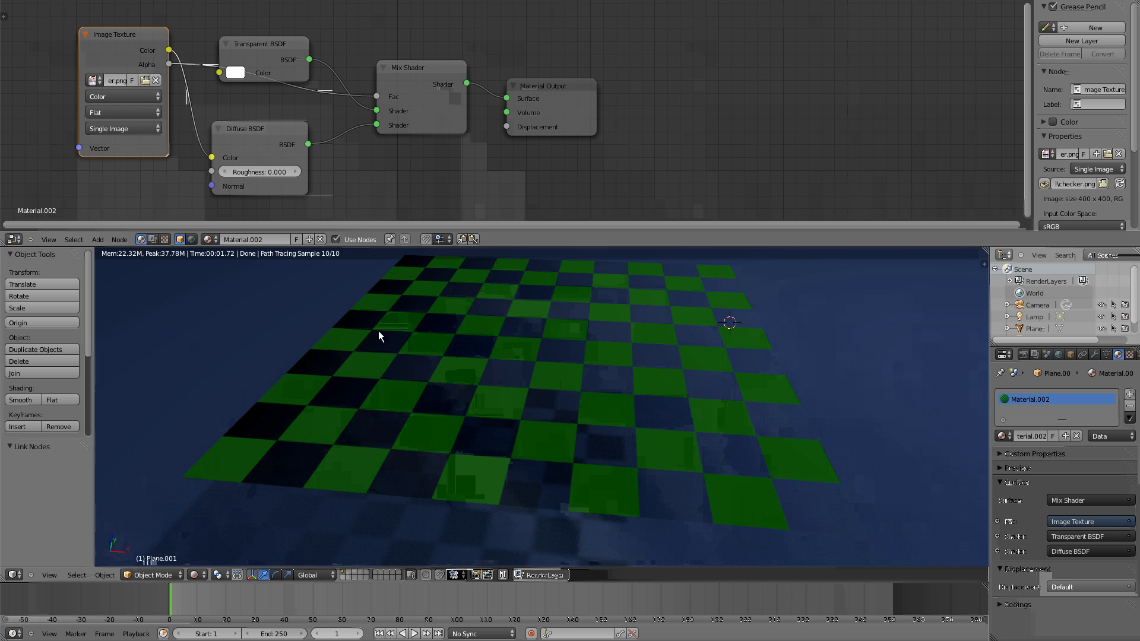
pyautogui.moveTo(378, 333)
pyautogui.mouseDown(button='middle')
pyautogui.moveTo(521, 369)
pyautogui.moveTo(534, 386)
pyautogui.mouseUp(button='middle')
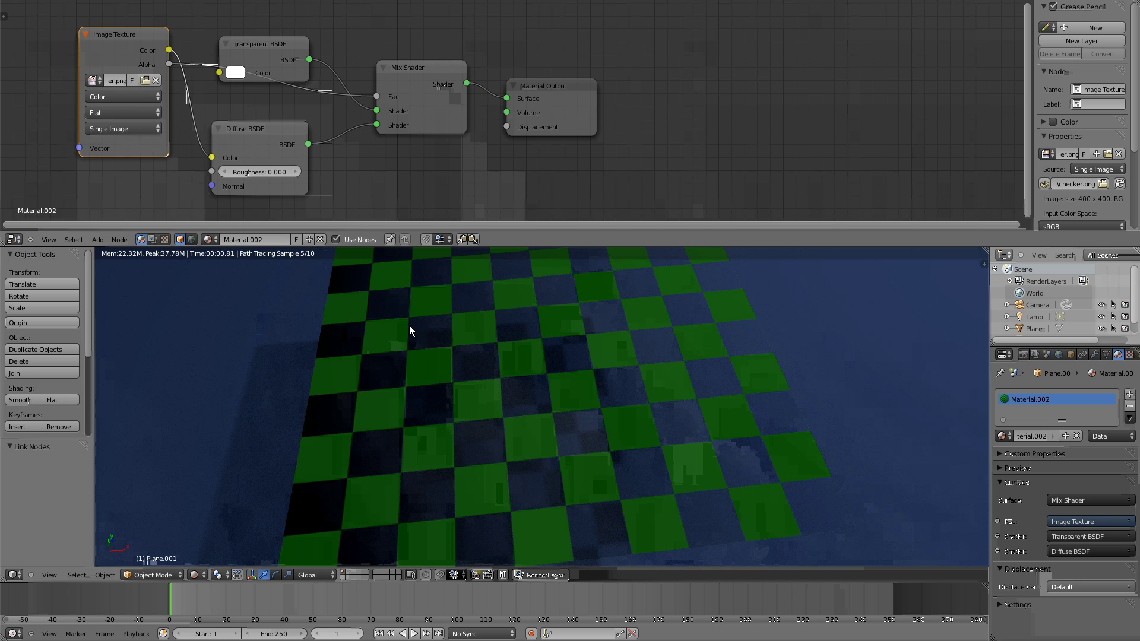
pyautogui.moveTo(733, 412)
pyautogui.mouseDown(button='middle')
pyautogui.moveTo(585, 432)
pyautogui.moveTo(589, 374)
pyautogui.moveTo(610, 370)
pyautogui.moveTo(681, 405)
pyautogui.mouseUp(button='middle')
pyautogui.moveTo(600, 415); pyautogui.dragTo(638, 418, button='middle')
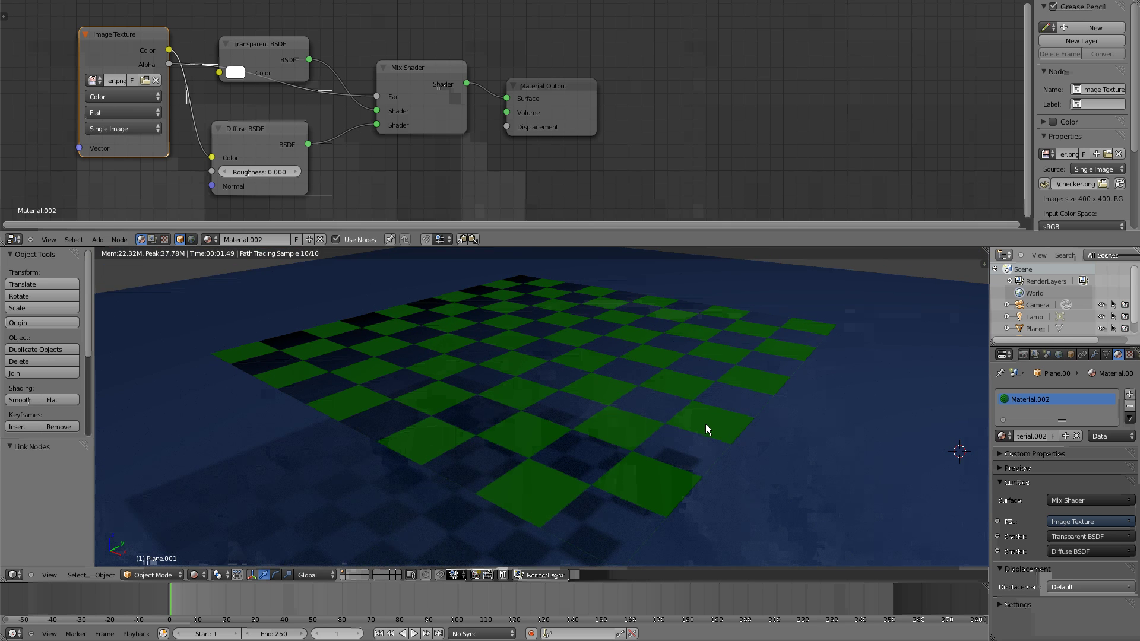